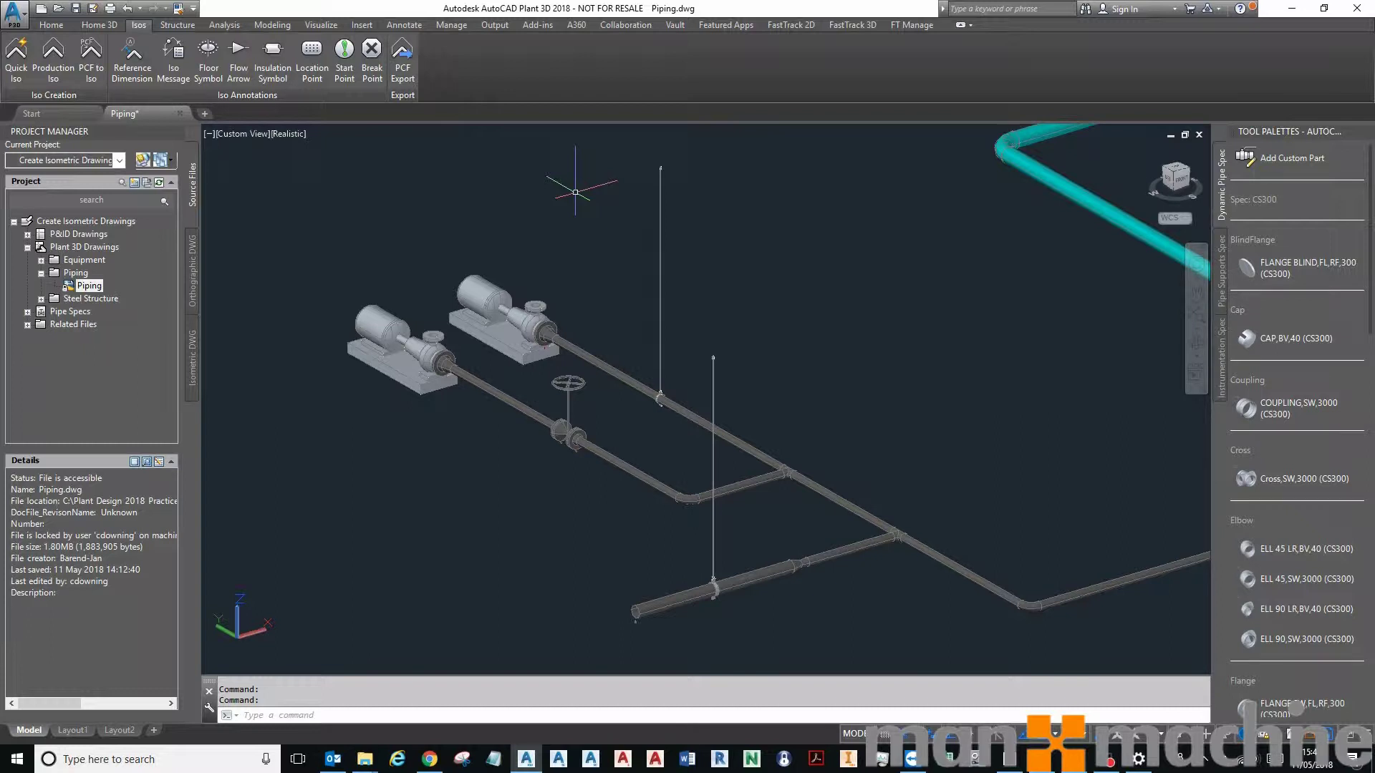
Step: Create a production isometric of line 1022 with revision A
middle_click_drag(577, 193, 533, 212)
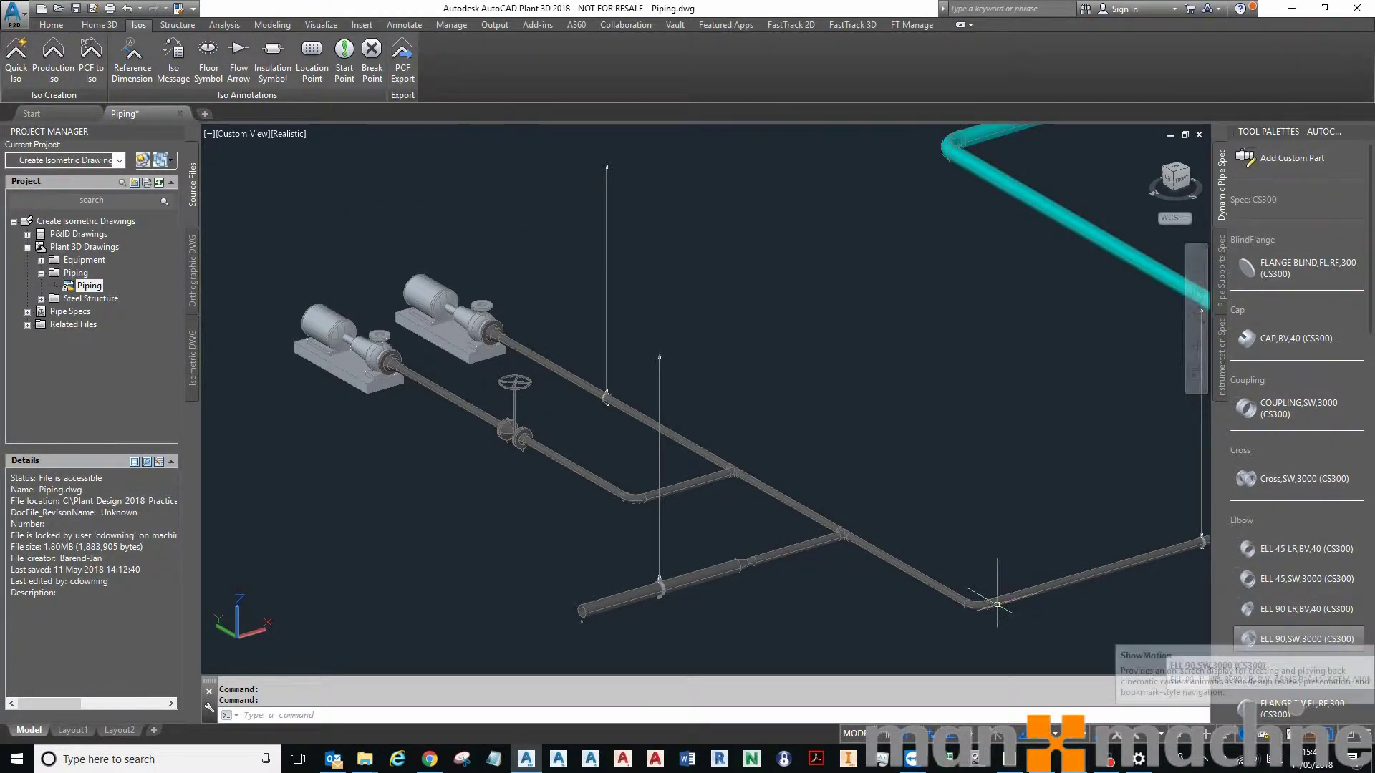
mouse_move(758, 486)
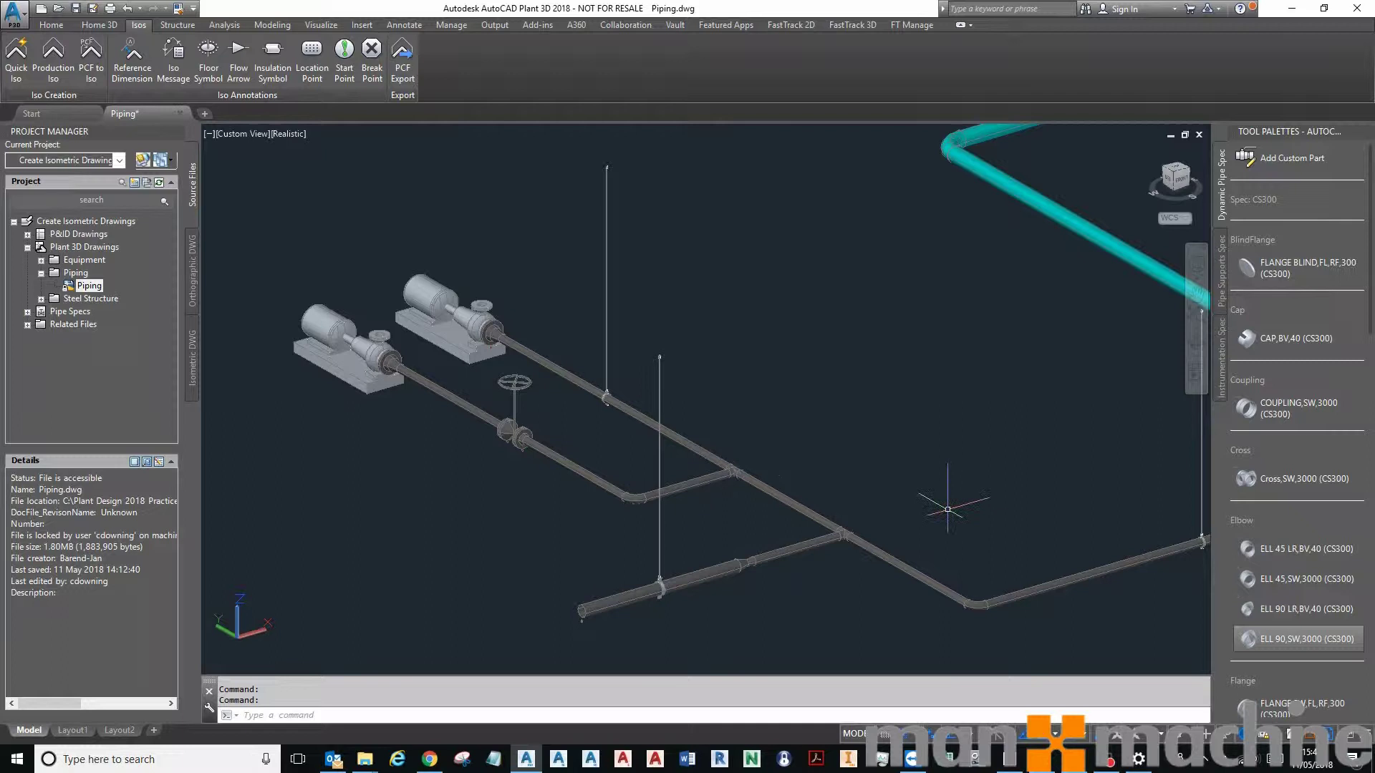
scroll(902, 494, "down", 4)
middle_click_drag(942, 491, 790, 509)
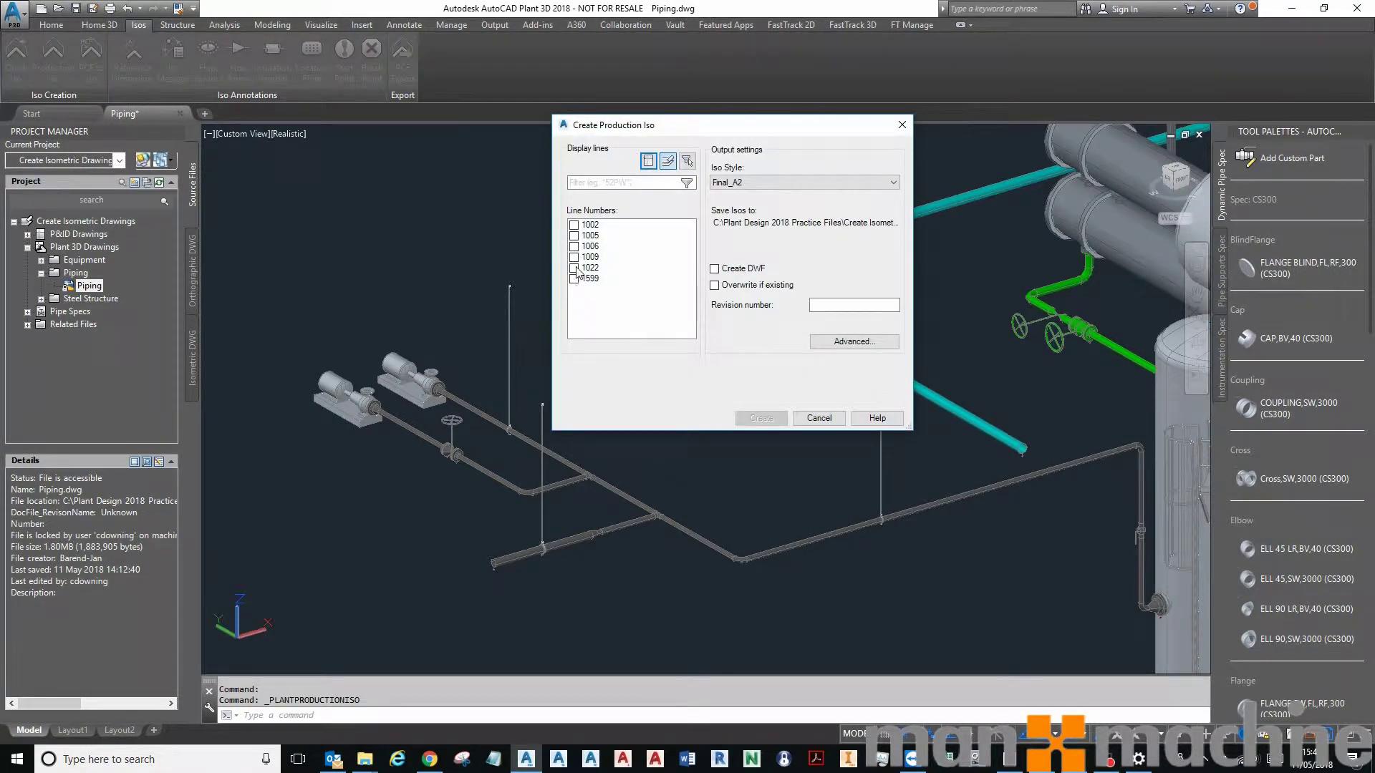
left_click(577, 271)
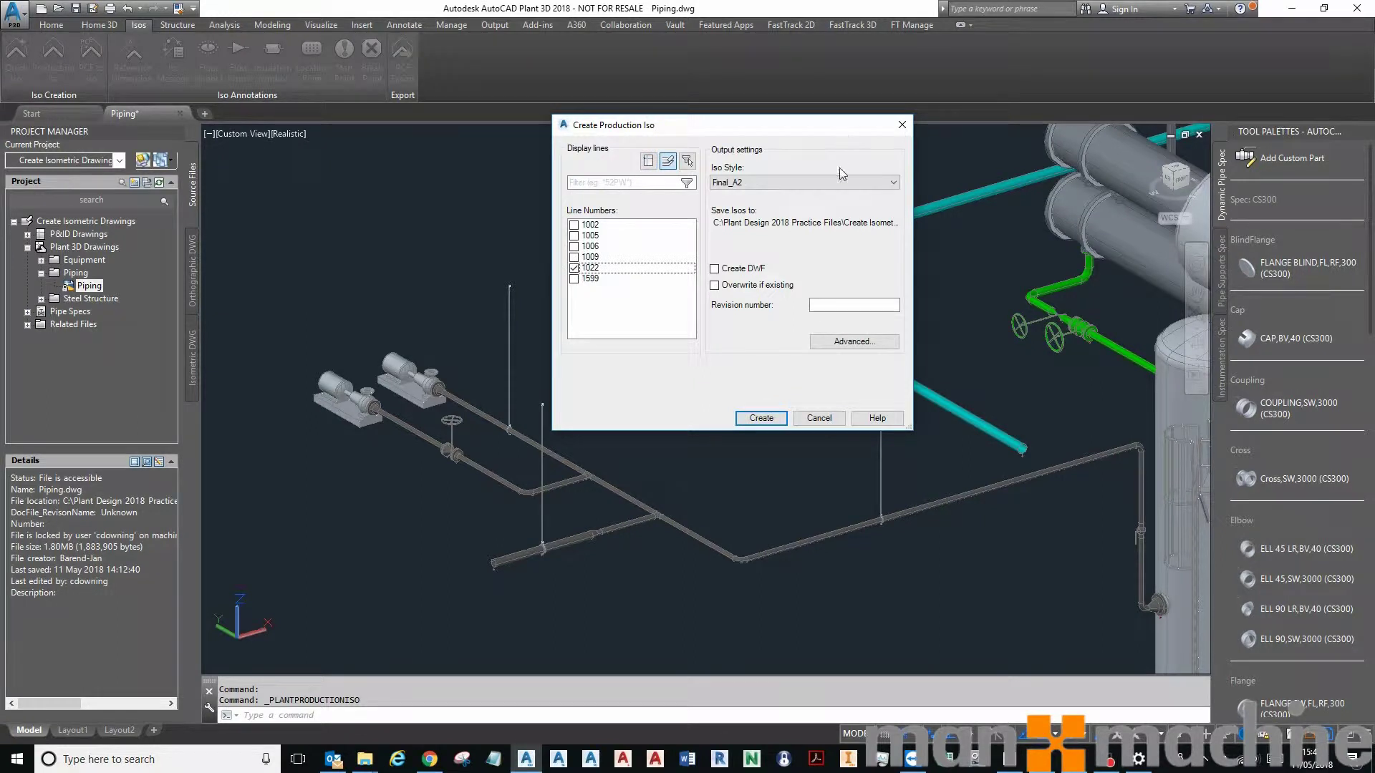
left_click_drag(820, 127, 706, 142)
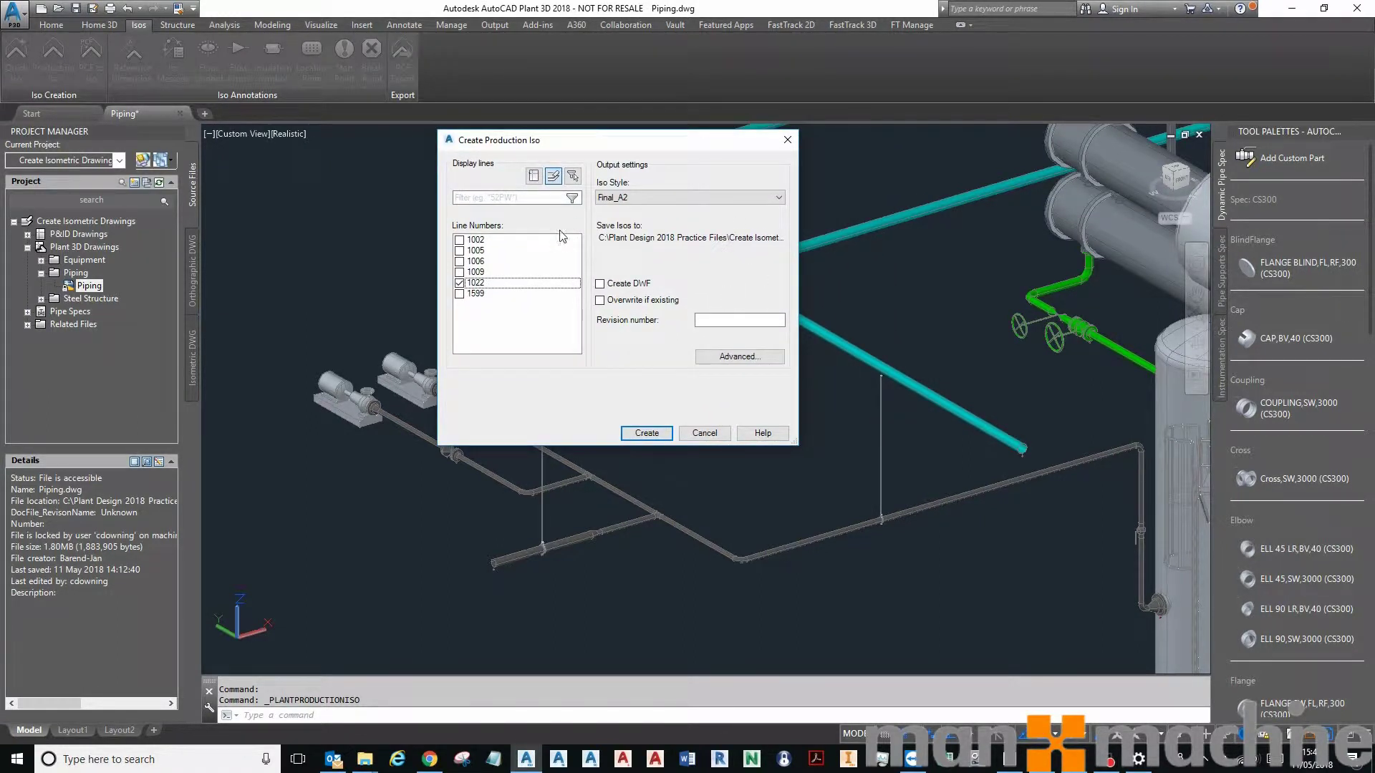
left_click(713, 319)
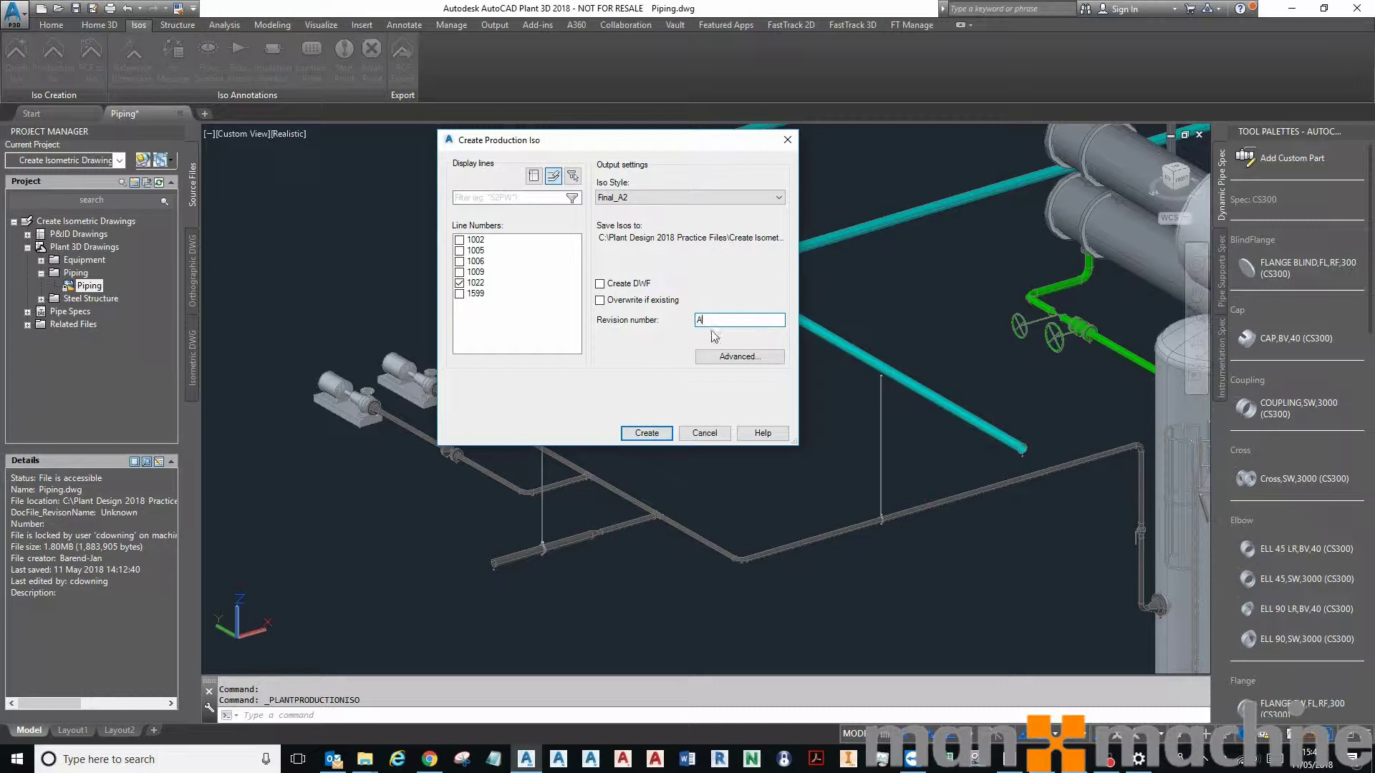
type("A")
left_click(664, 434)
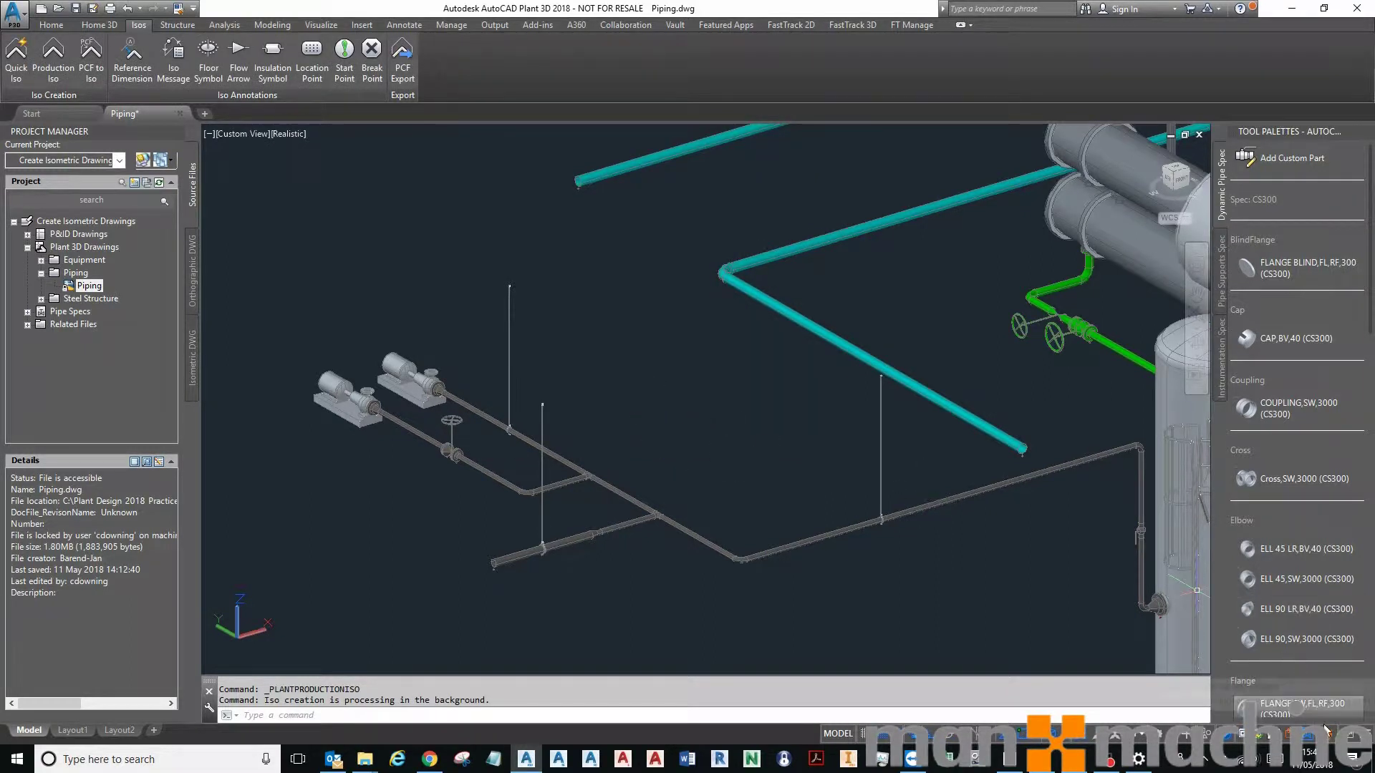
Step: Open the creation results showing two isos from 1022.pcf with 0 errors and 0 warnings
mouse_move(1329, 737)
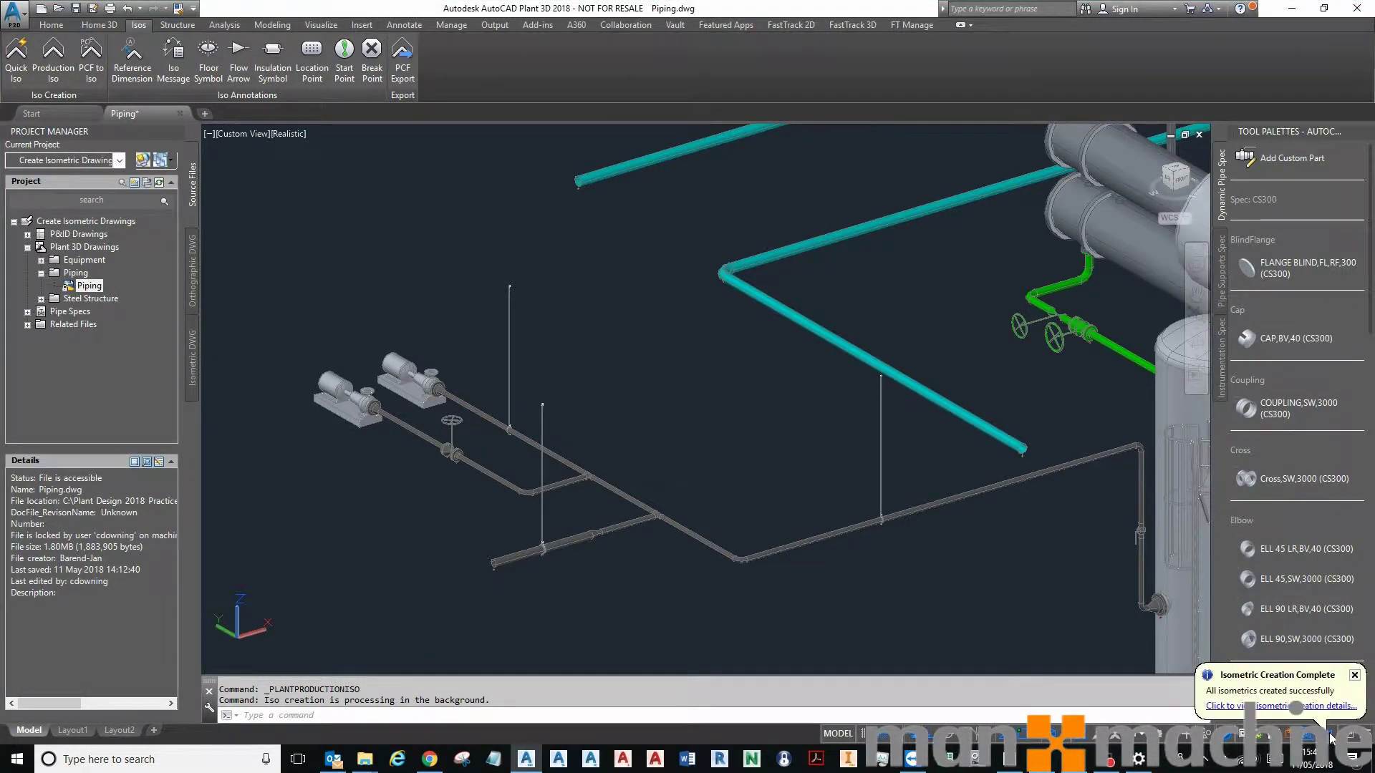
left_click(1295, 707)
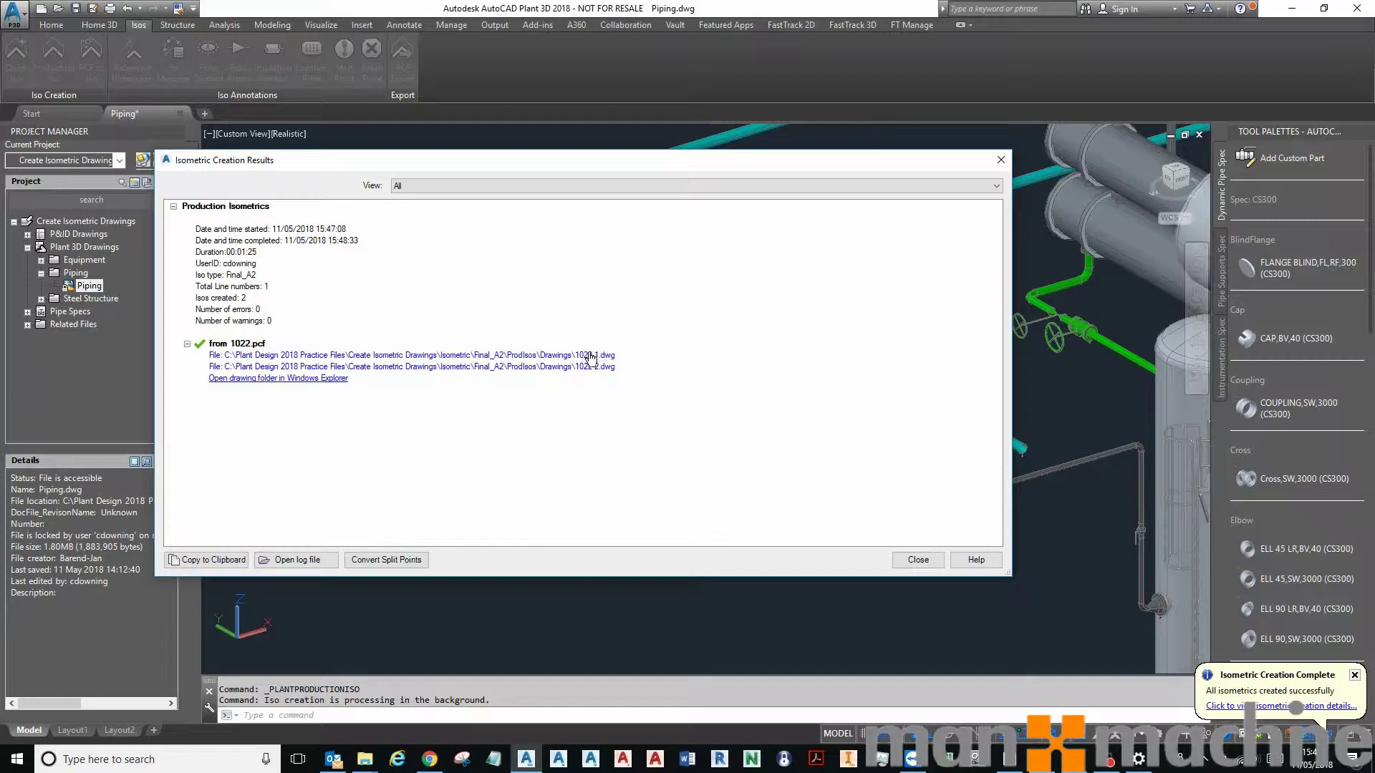
Step: Open isometric drawing 1022-1 and zoom in on its pipework, labels and balloons
left_click(592, 356)
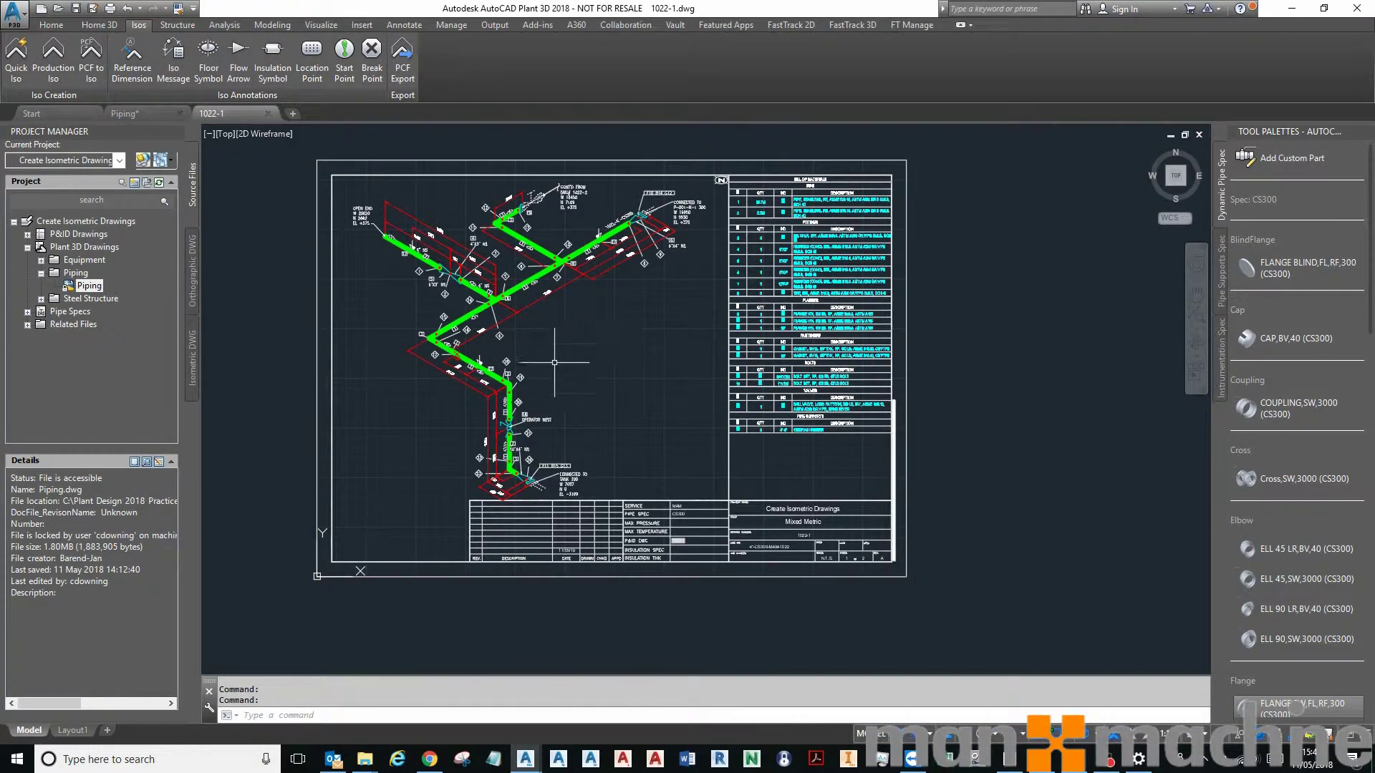
scroll(565, 362, "up", 2)
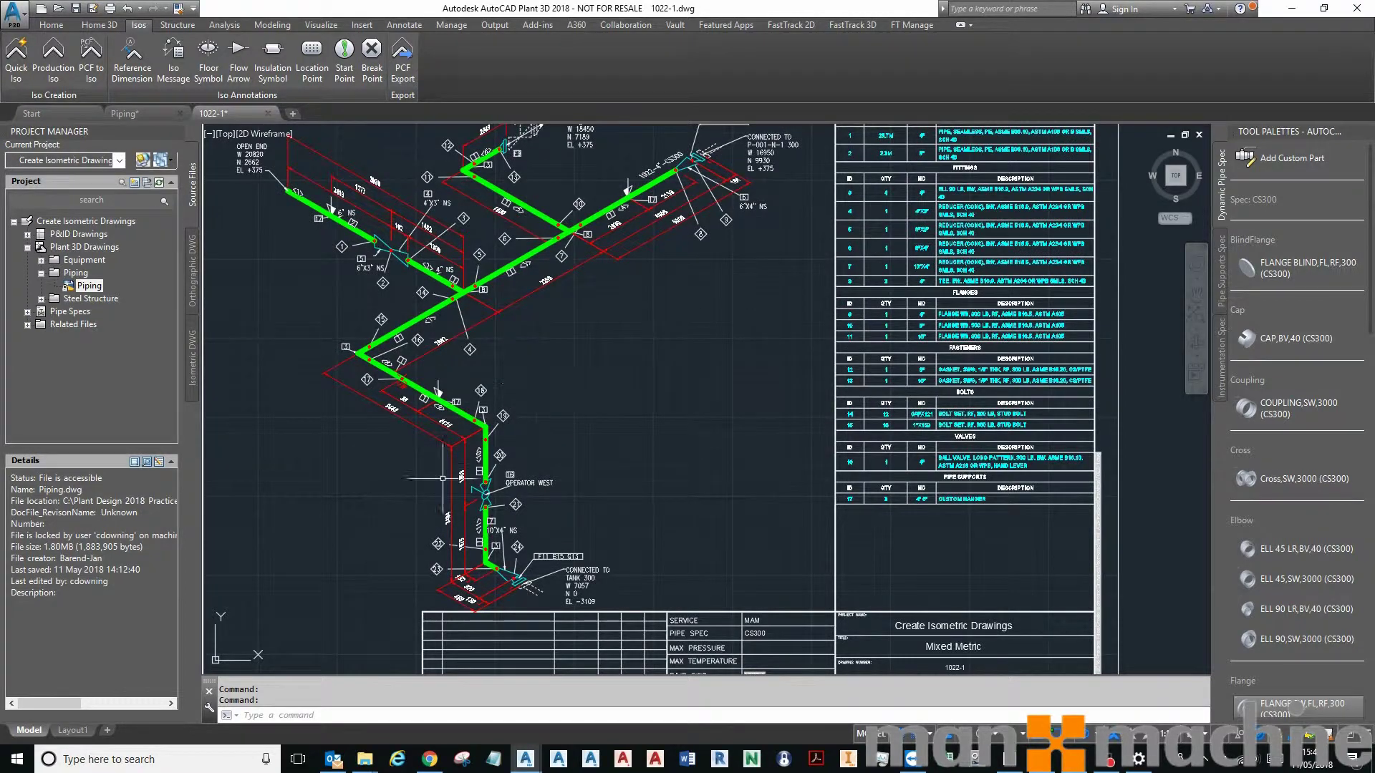
middle_click_drag(573, 386, 592, 457)
scroll(592, 457, "up", 2)
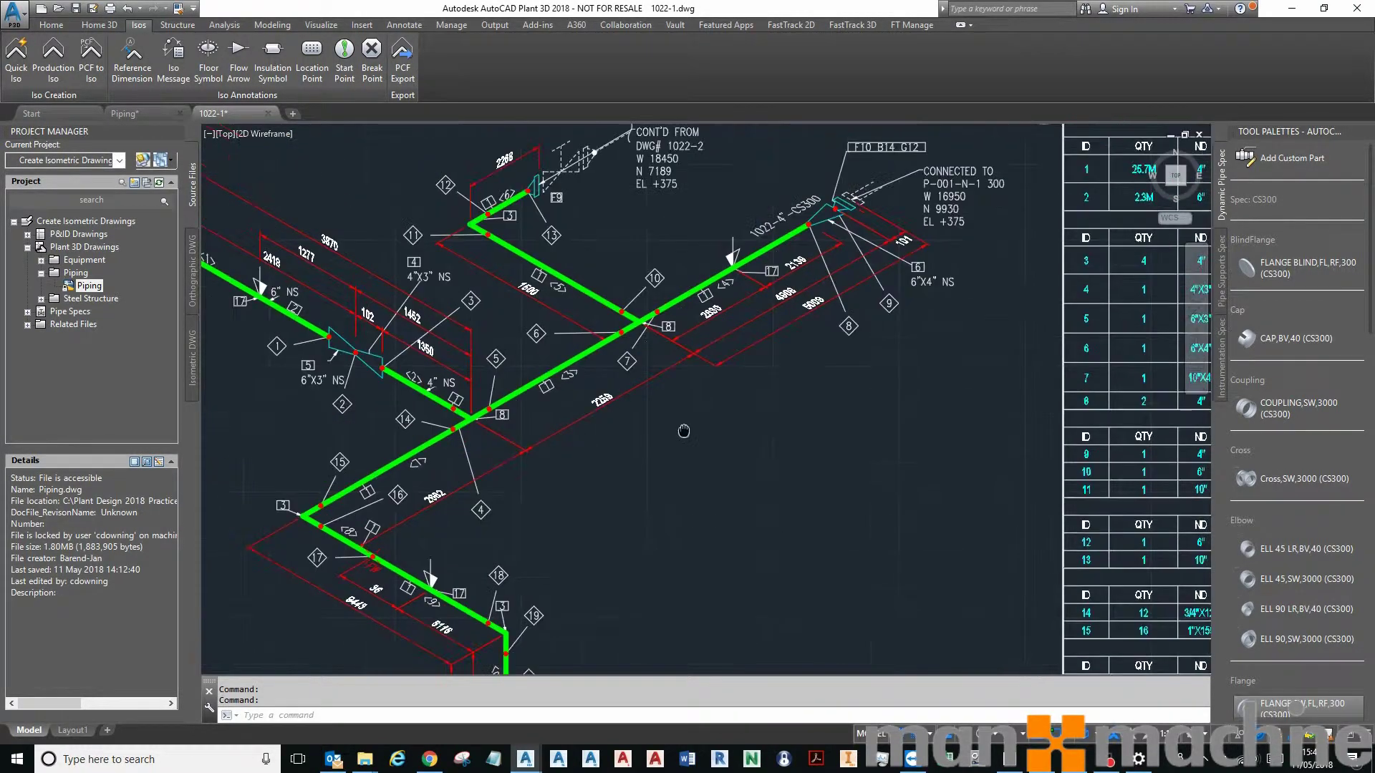
middle_click_drag(716, 408, 727, 439)
scroll(727, 439, "up", 1)
Step: Inspect the bill of materials and title block, then return to the lower pipe run
middle_click_drag(822, 323, 387, 336)
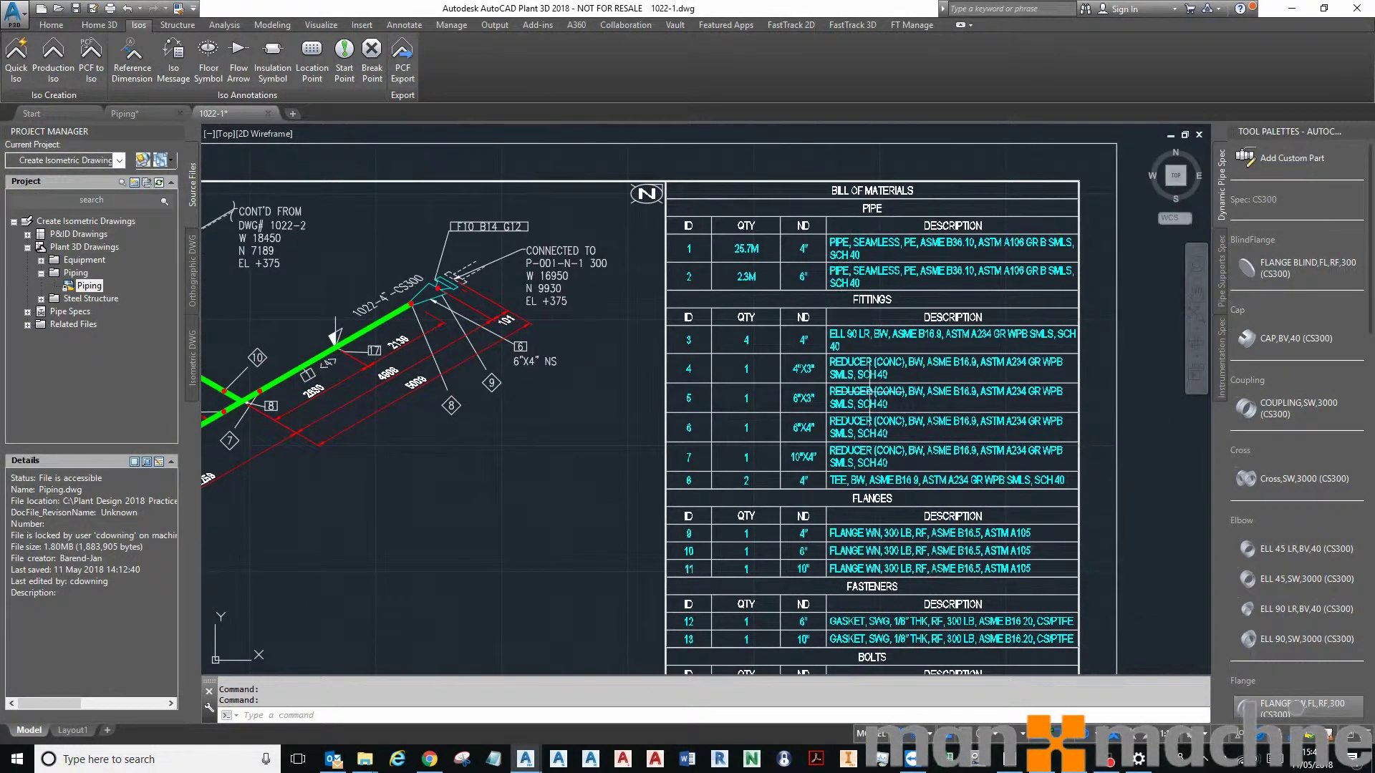
mouse_move(1030, 451)
middle_mouse_down()
mouse_move(966, 241)
mouse_move(966, 192)
middle_mouse_up()
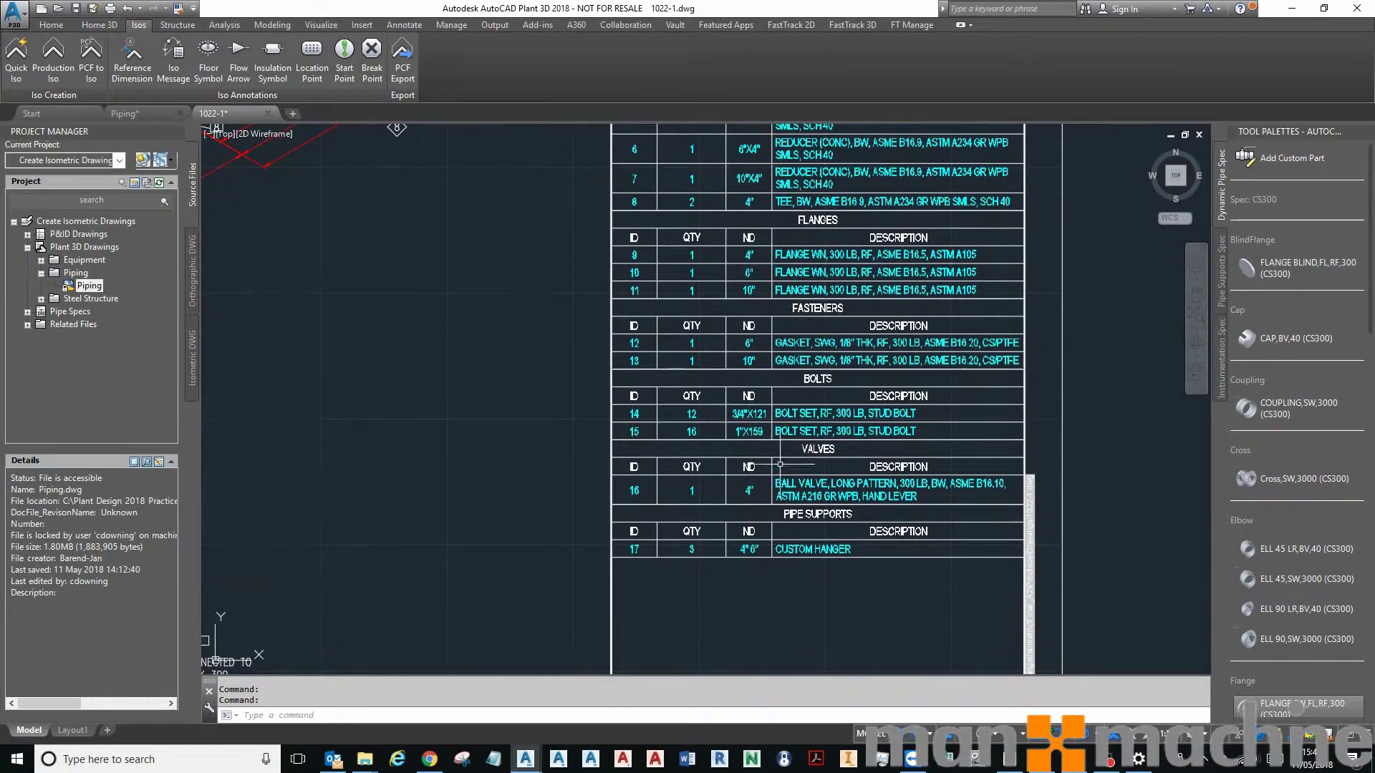
middle_click_drag(783, 464, 859, 205)
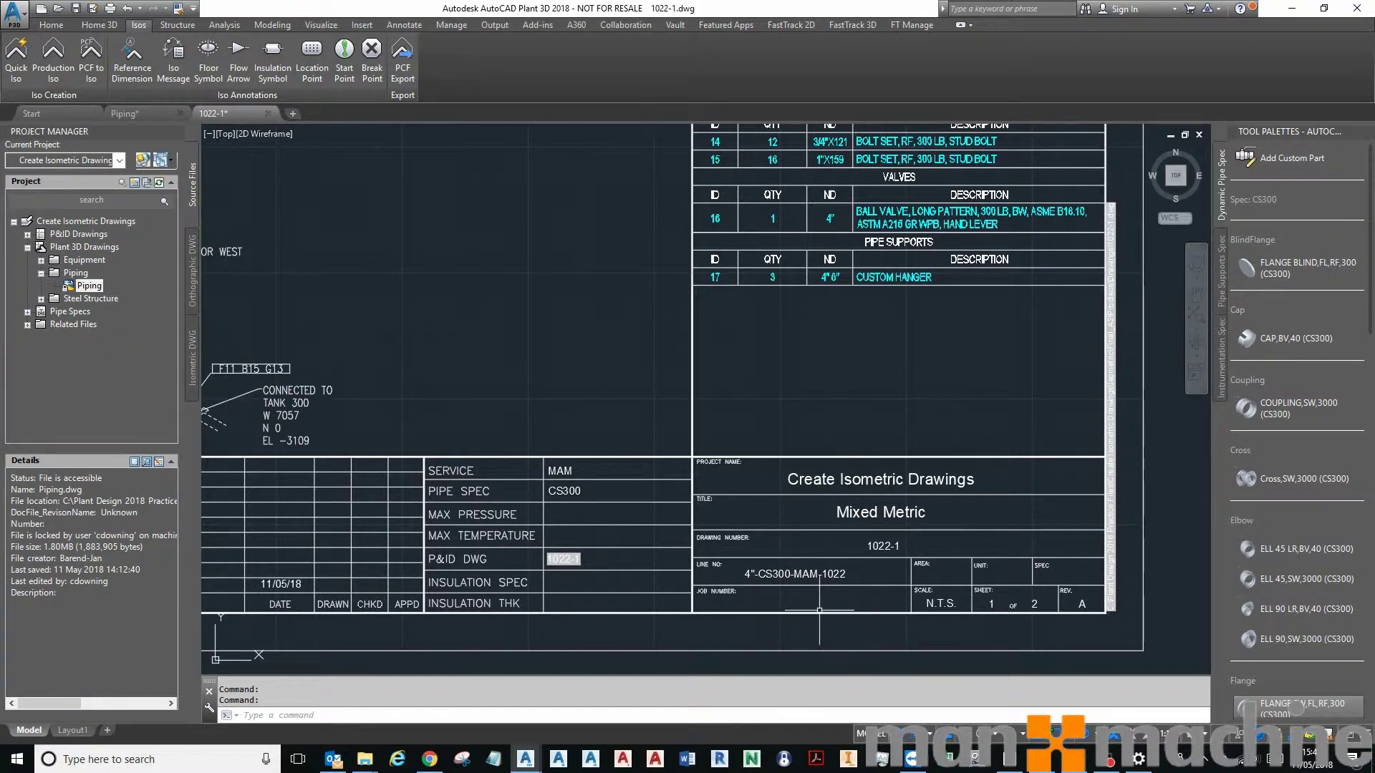
middle_click_drag(637, 522, 898, 587)
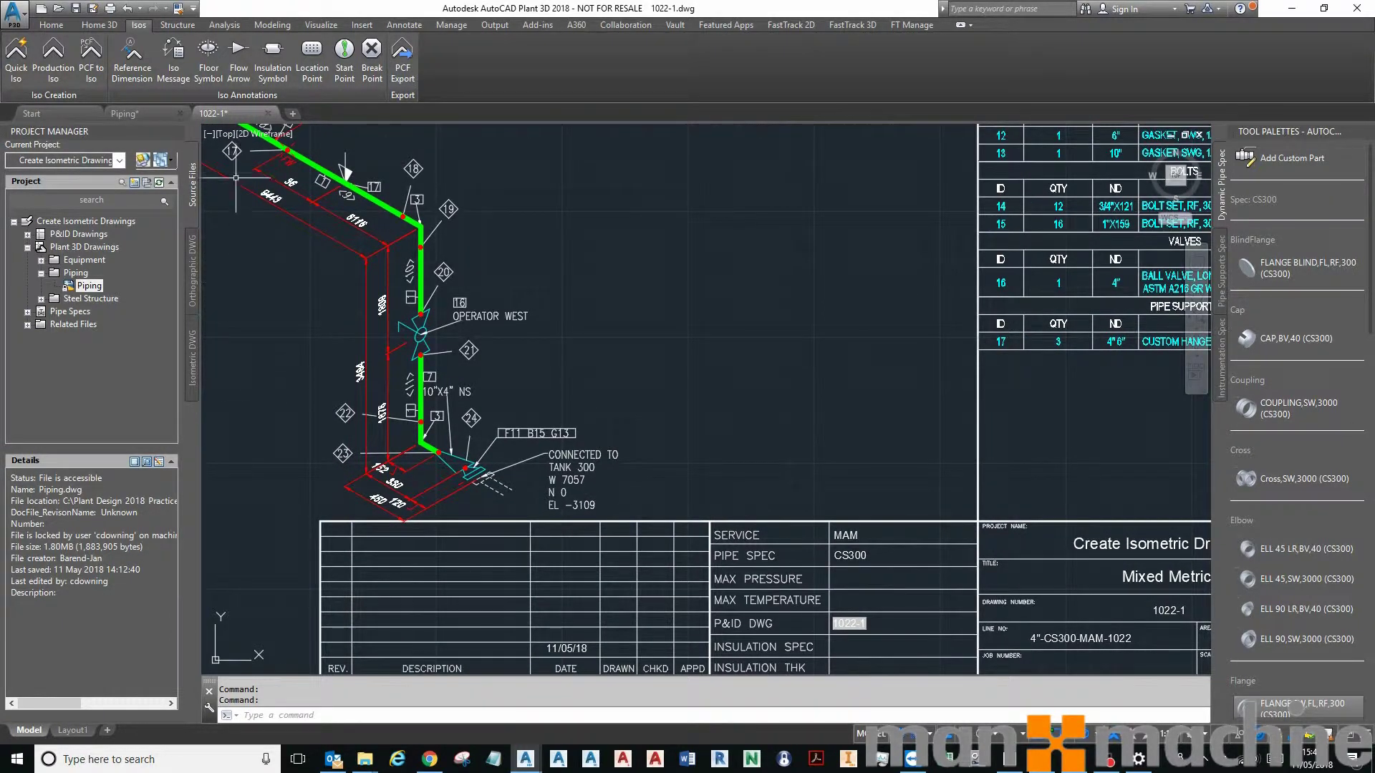
scroll(828, 439, "down", 4)
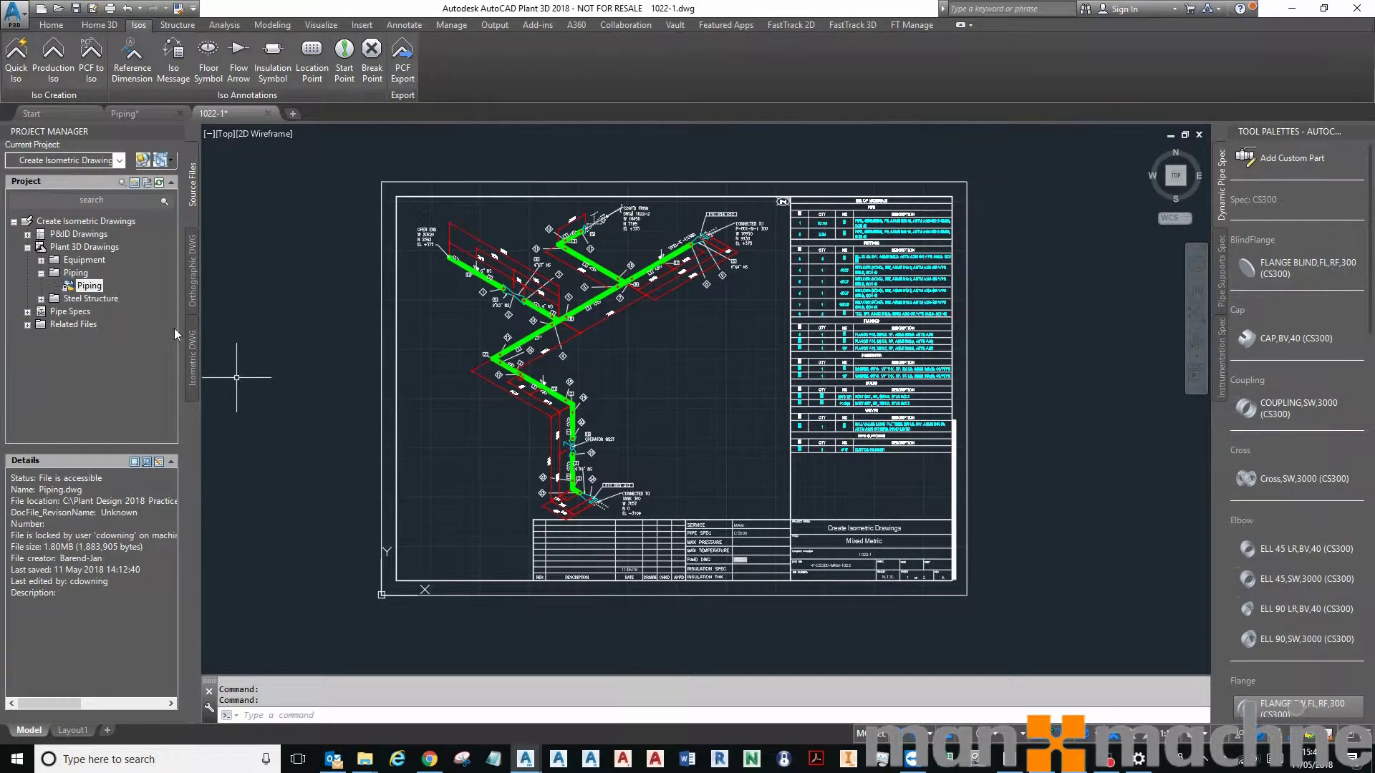
Step: Open sheet 1022-2 from the Final_A2 > 1022 folder of the isometric drawings list
left_click(191, 371)
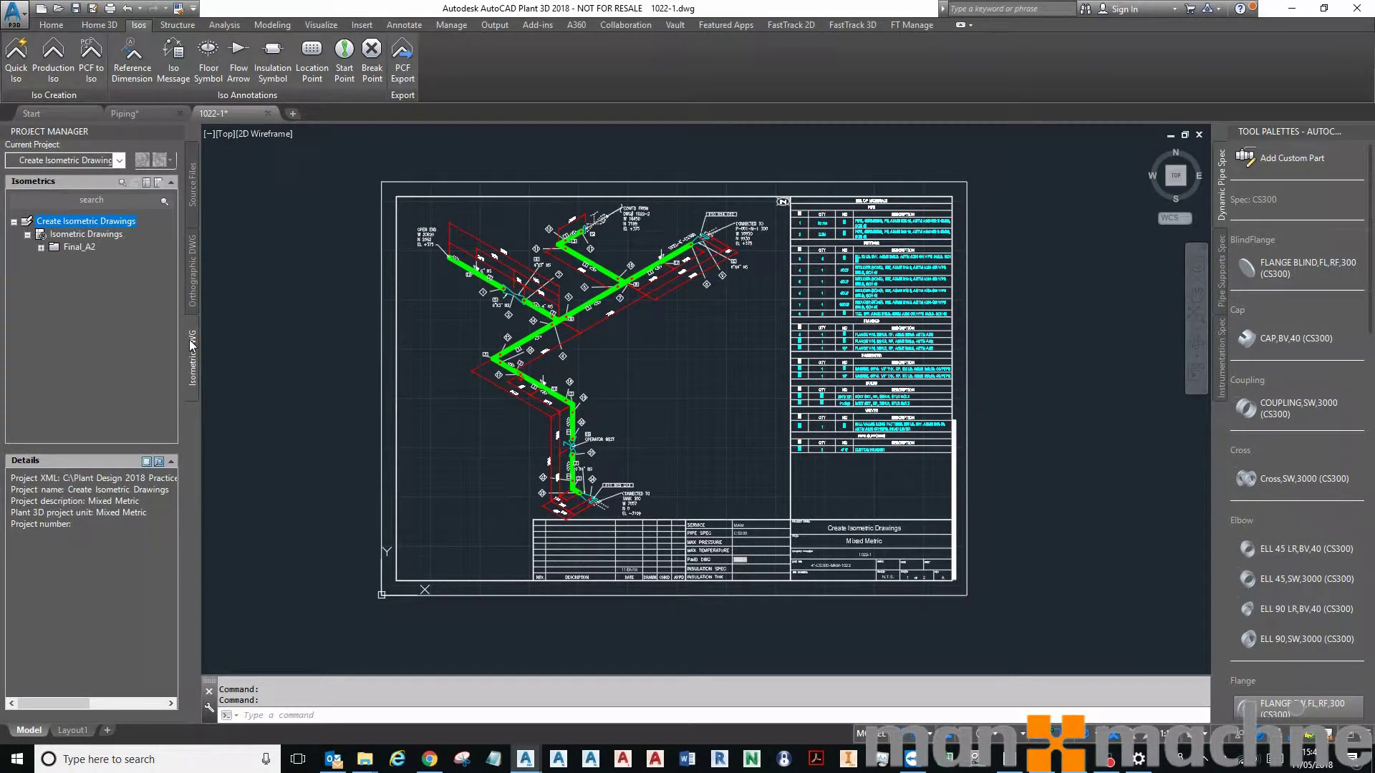
left_click(41, 247)
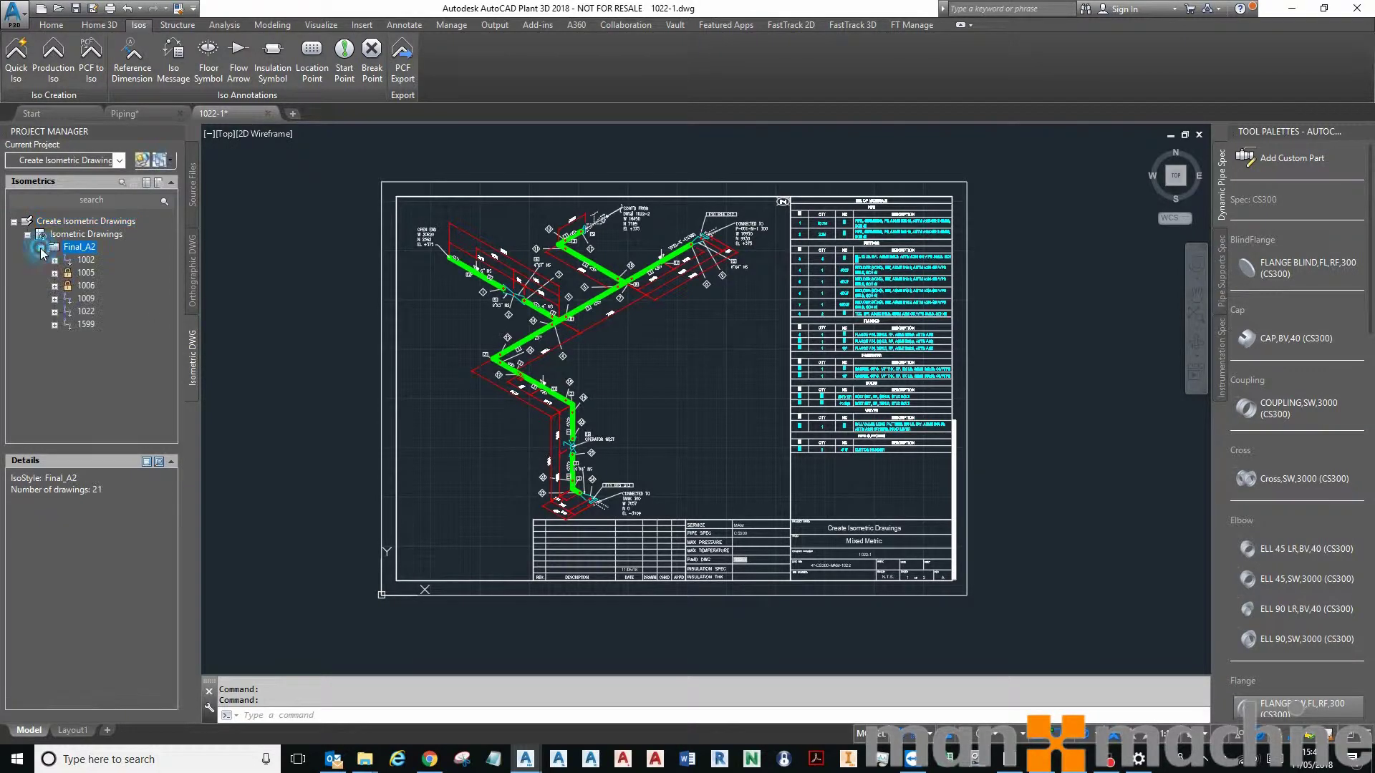
left_click(55, 312)
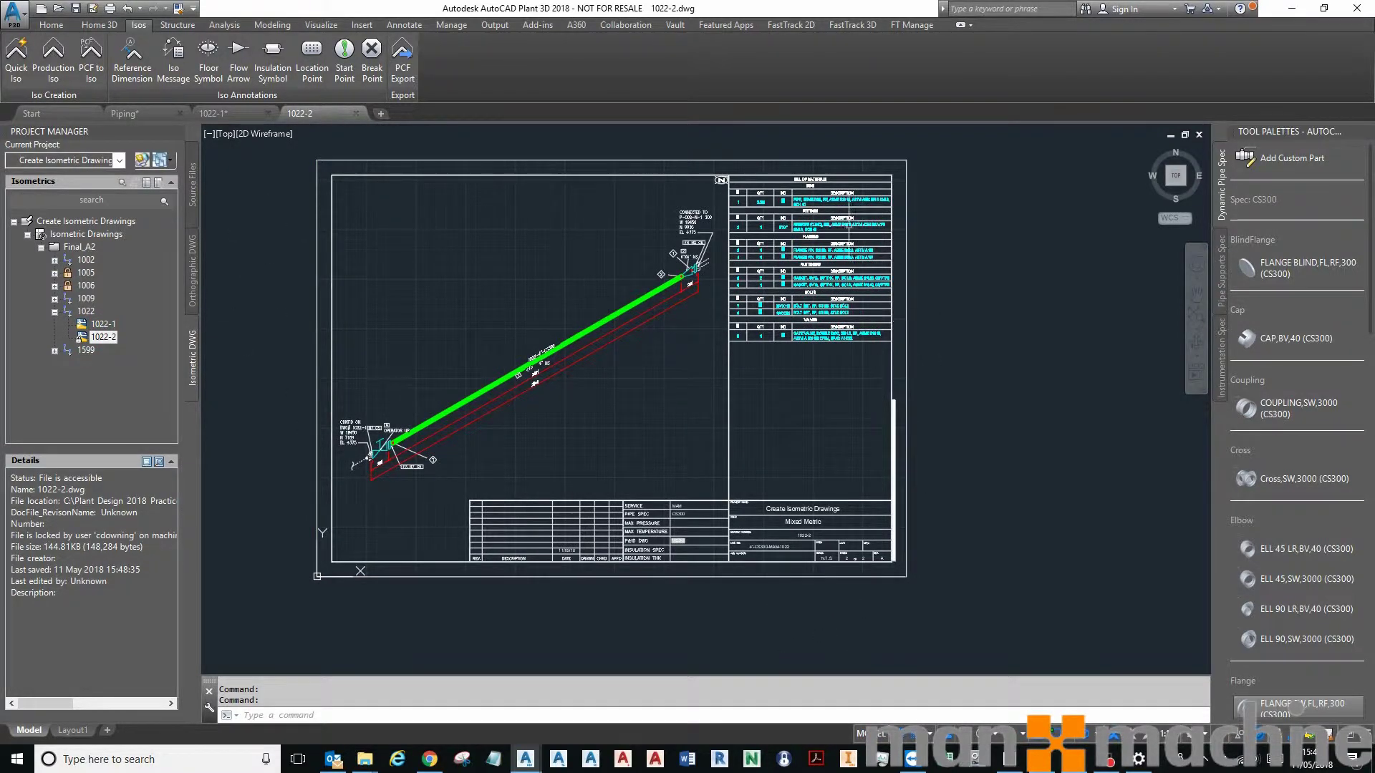
scroll(896, 319, "up", 2)
scroll(895, 319, "down", 2)
middle_click_drag(689, 282, 720, 293)
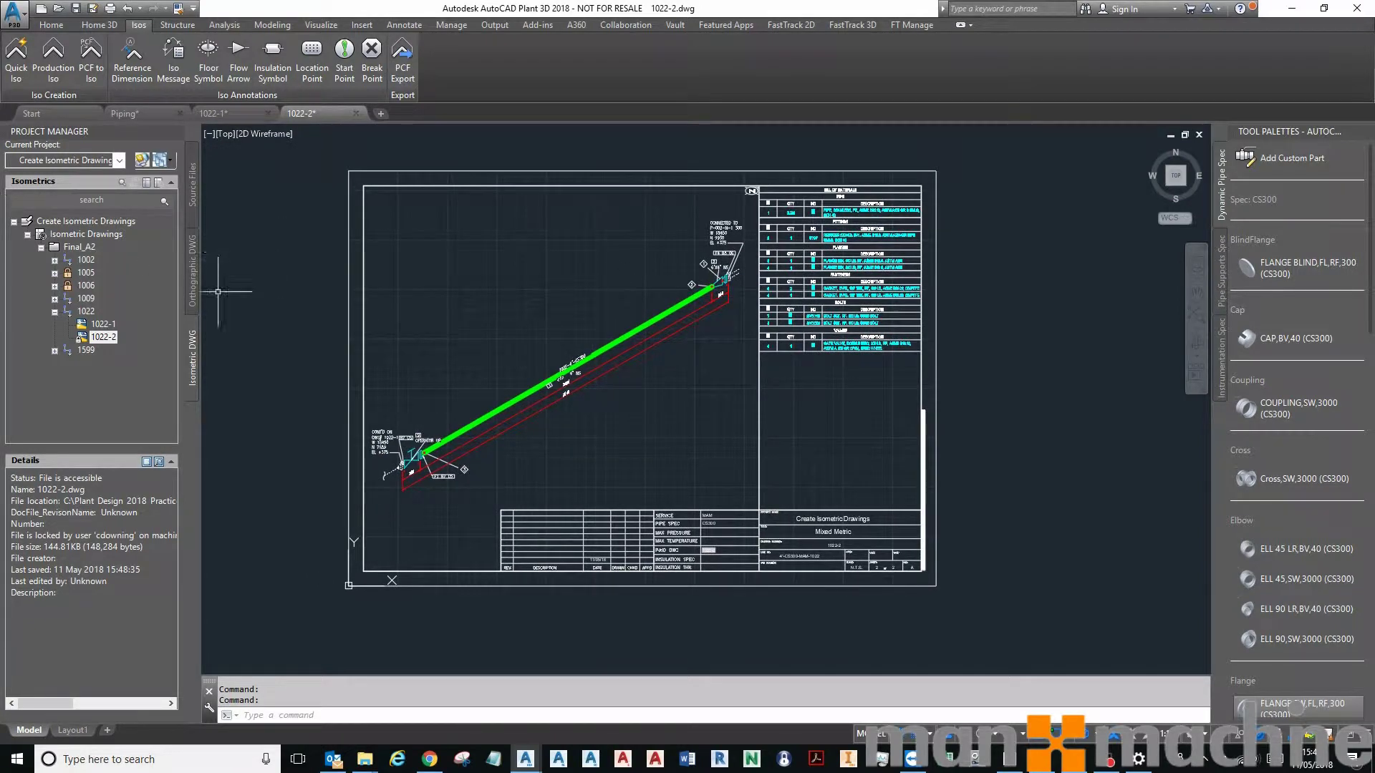
Step: Return to the 3-D piping model with the general piping design tools
left_click(147, 113)
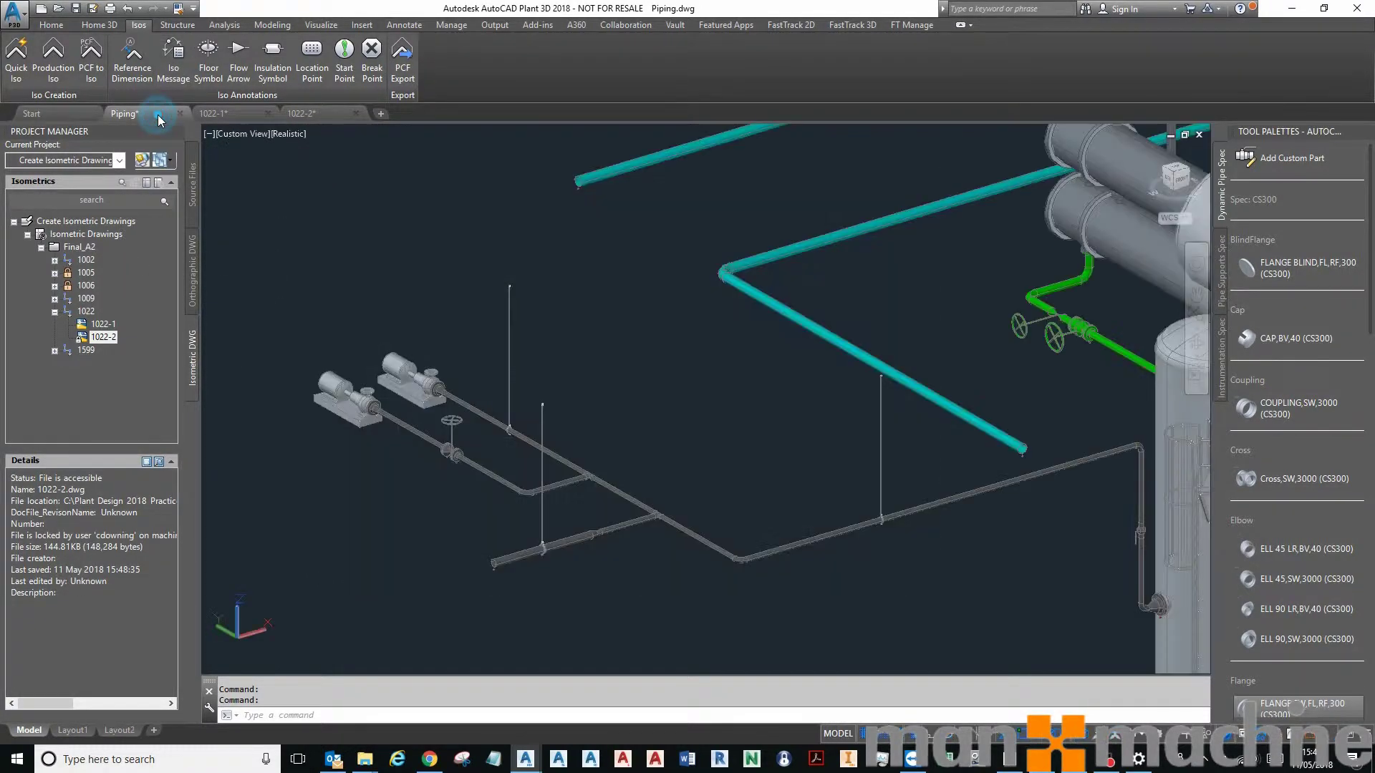
left_click(70, 26)
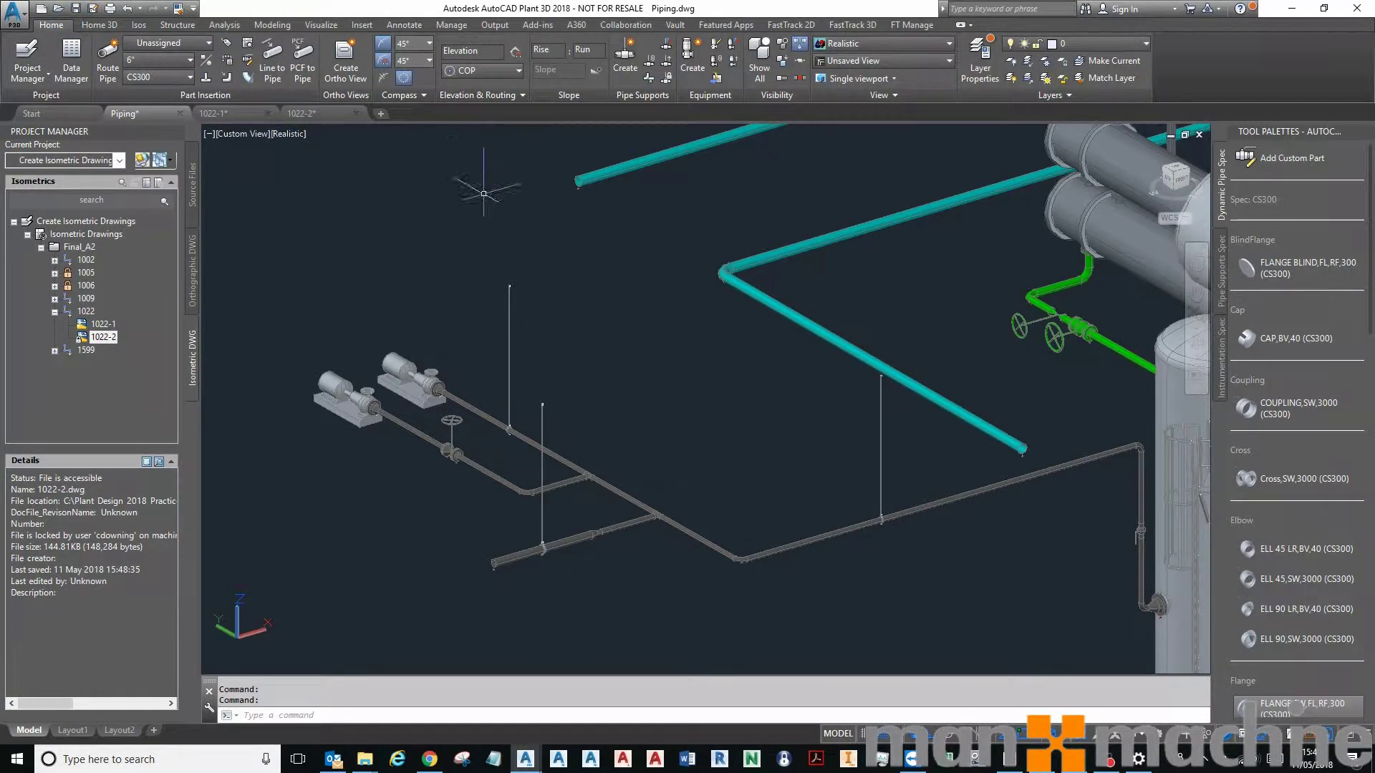
middle_click_drag(680, 344, 648, 333)
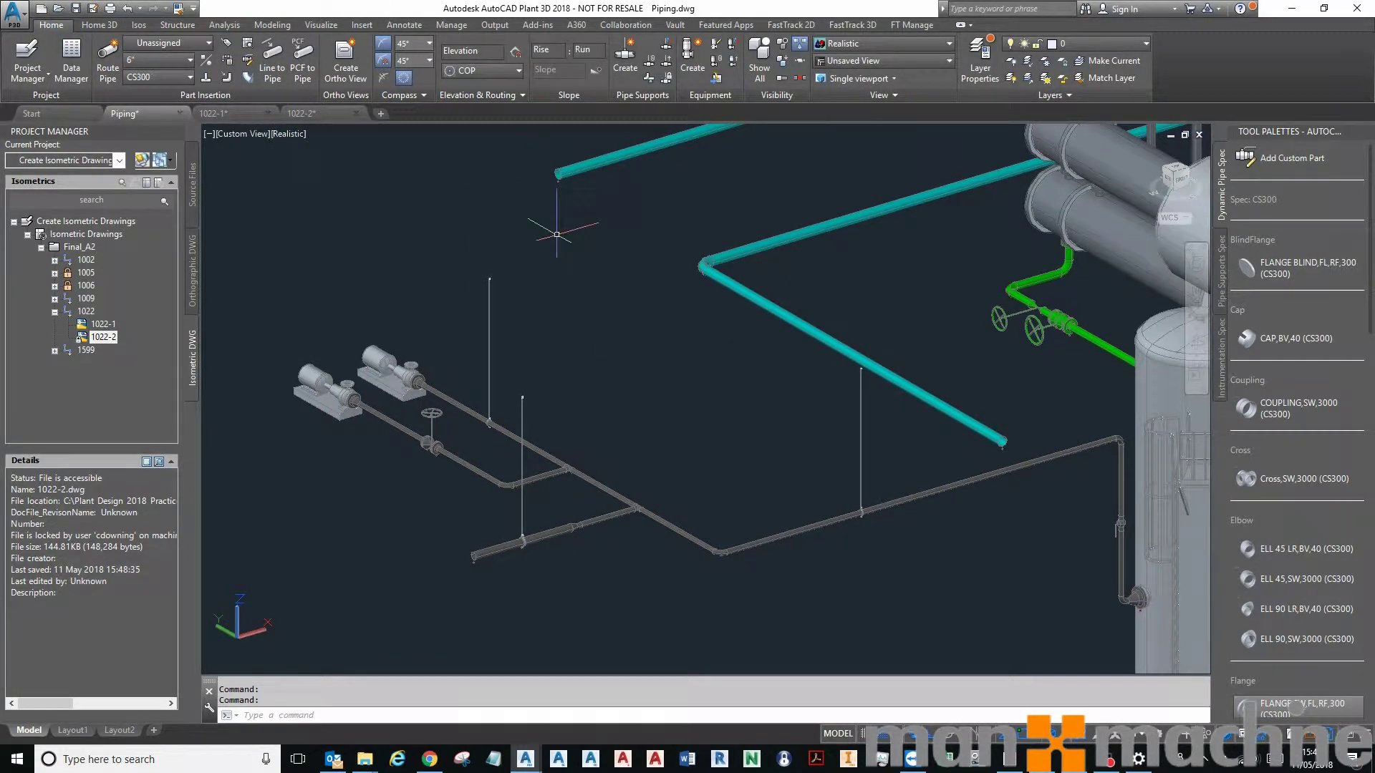
Step: Create a new orthographic drawing ORTHO001.dwg in the Orthographic Drawings folder
left_click(346, 63)
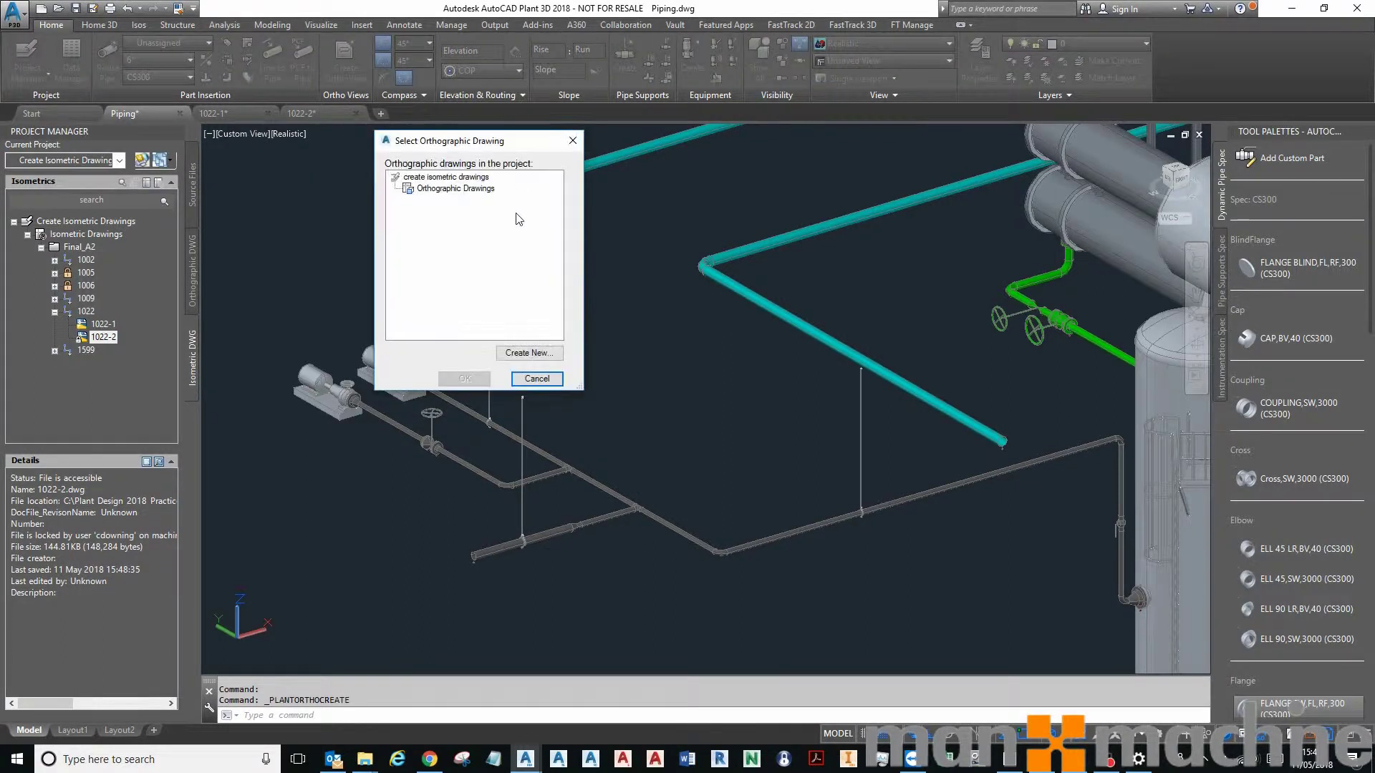
left_click(445, 187)
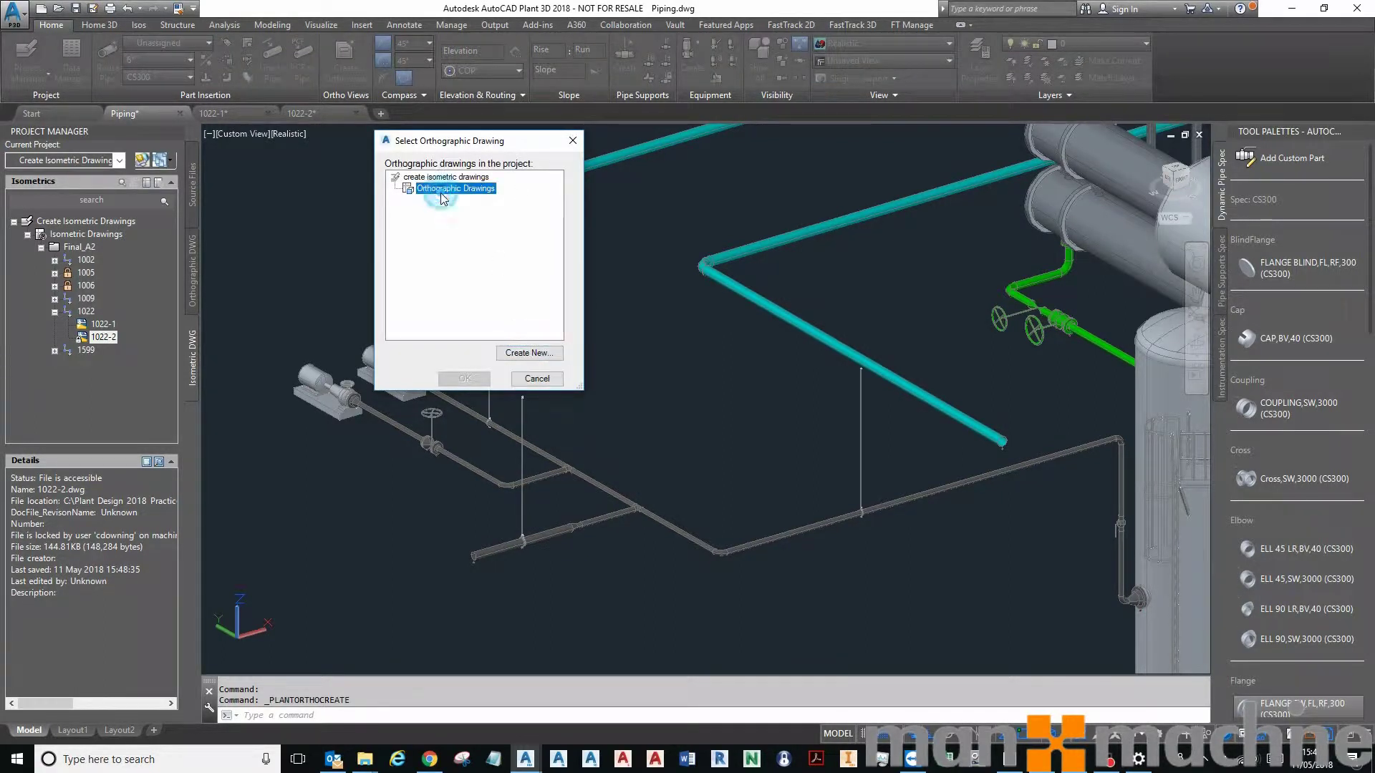
left_click(530, 353)
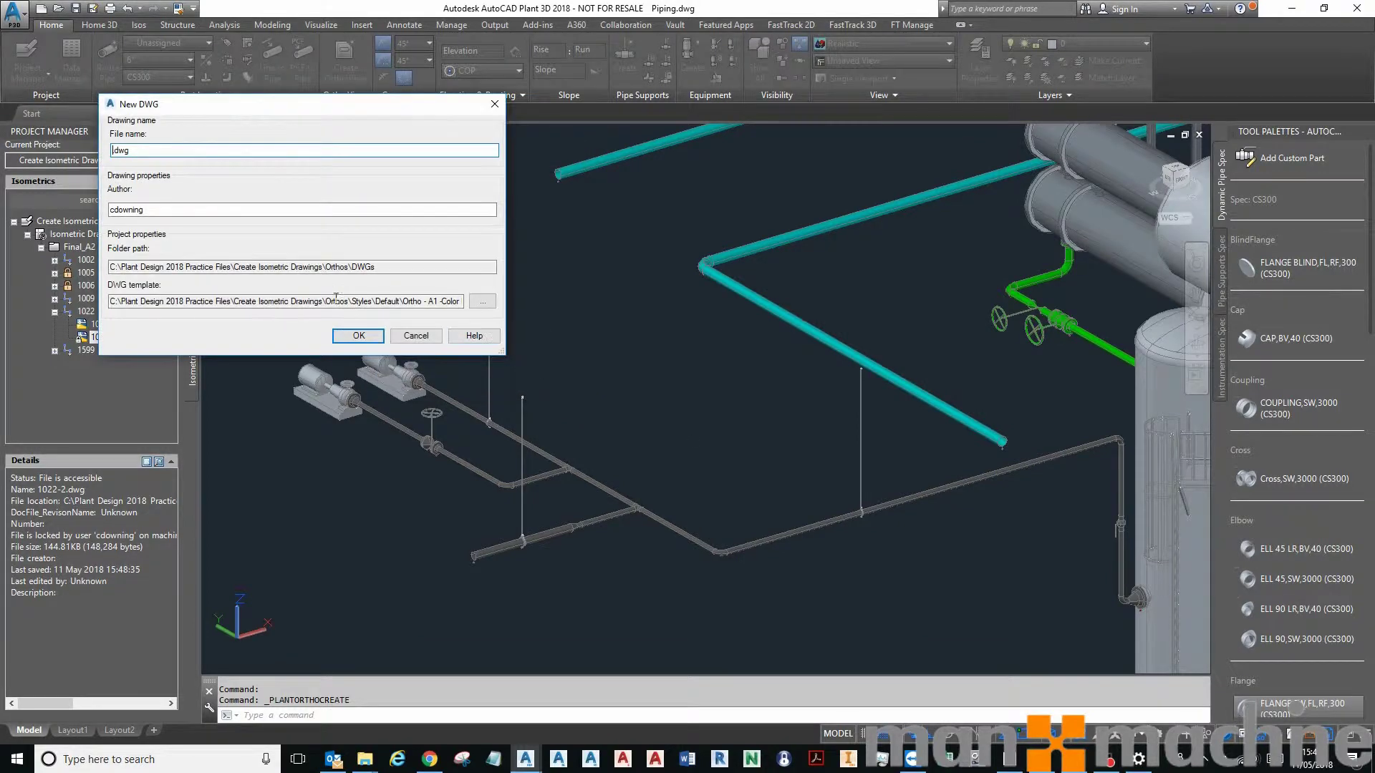
left_click(113, 151)
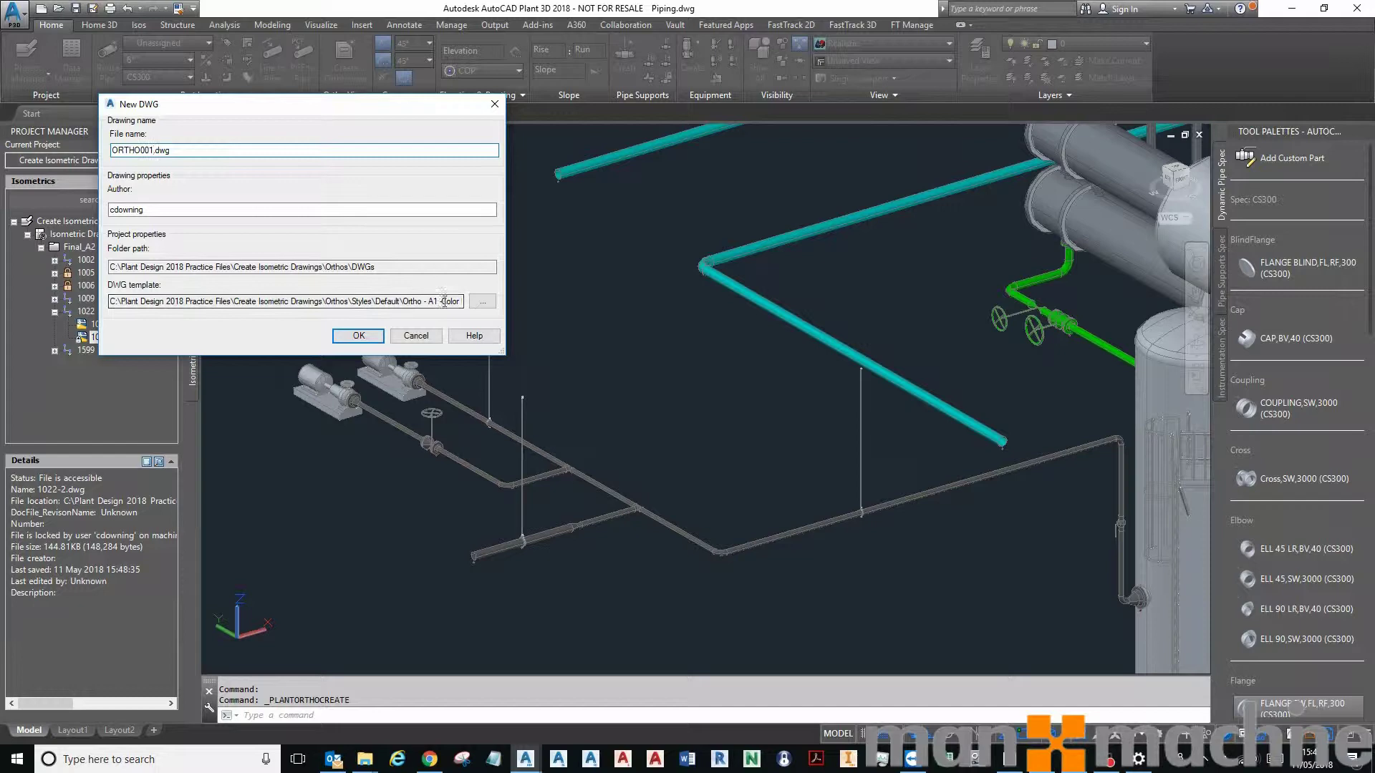
left_click(374, 334)
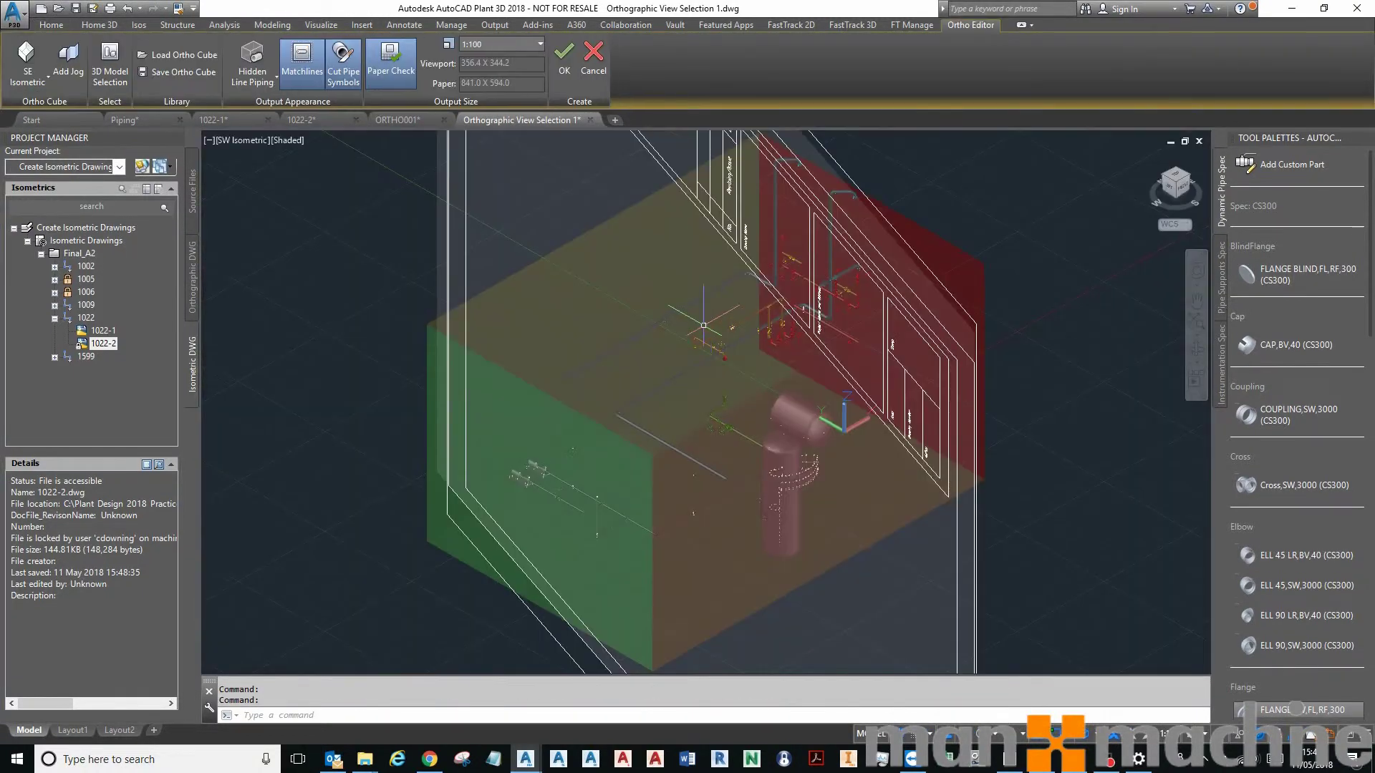
Step: Set the ortho cube to the Top view, switch on Paper Check and use 1:40 scale
left_click(41, 83)
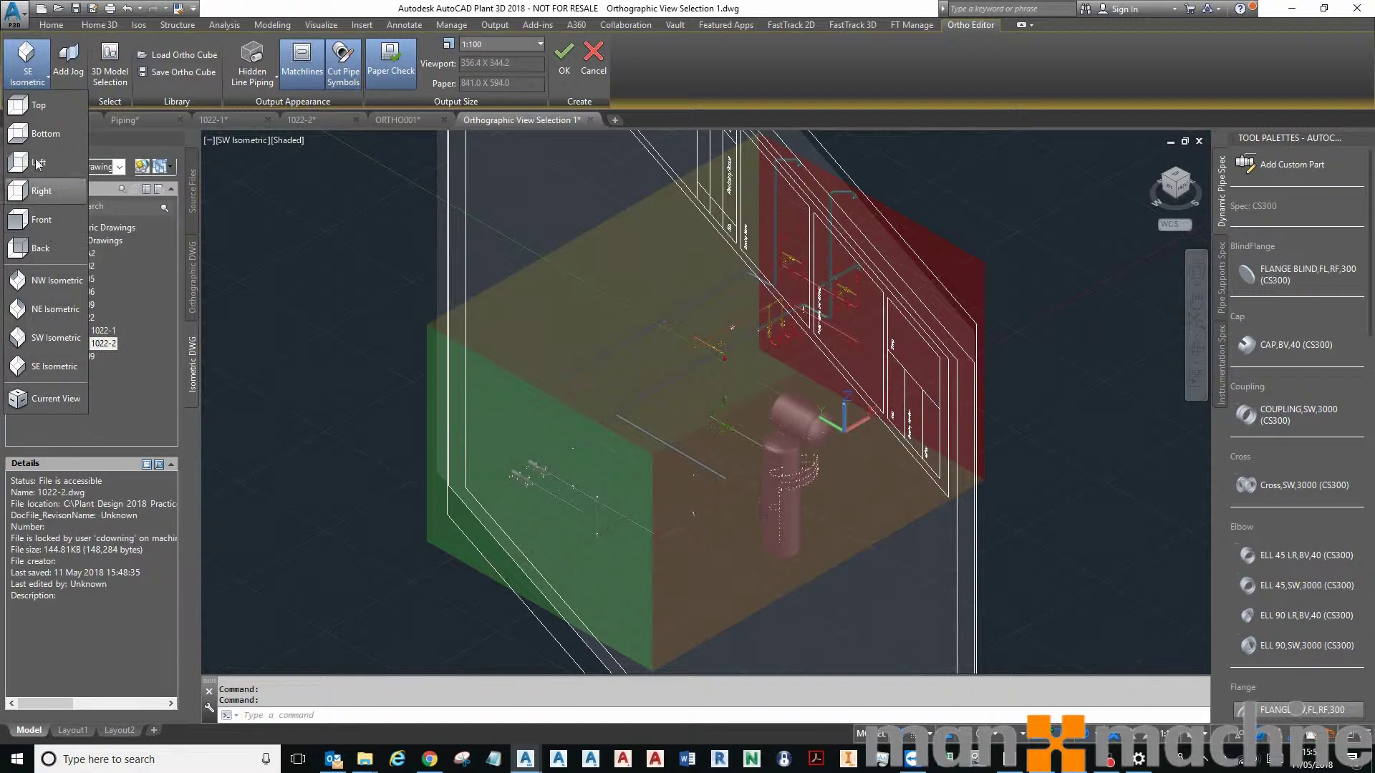
left_click(36, 105)
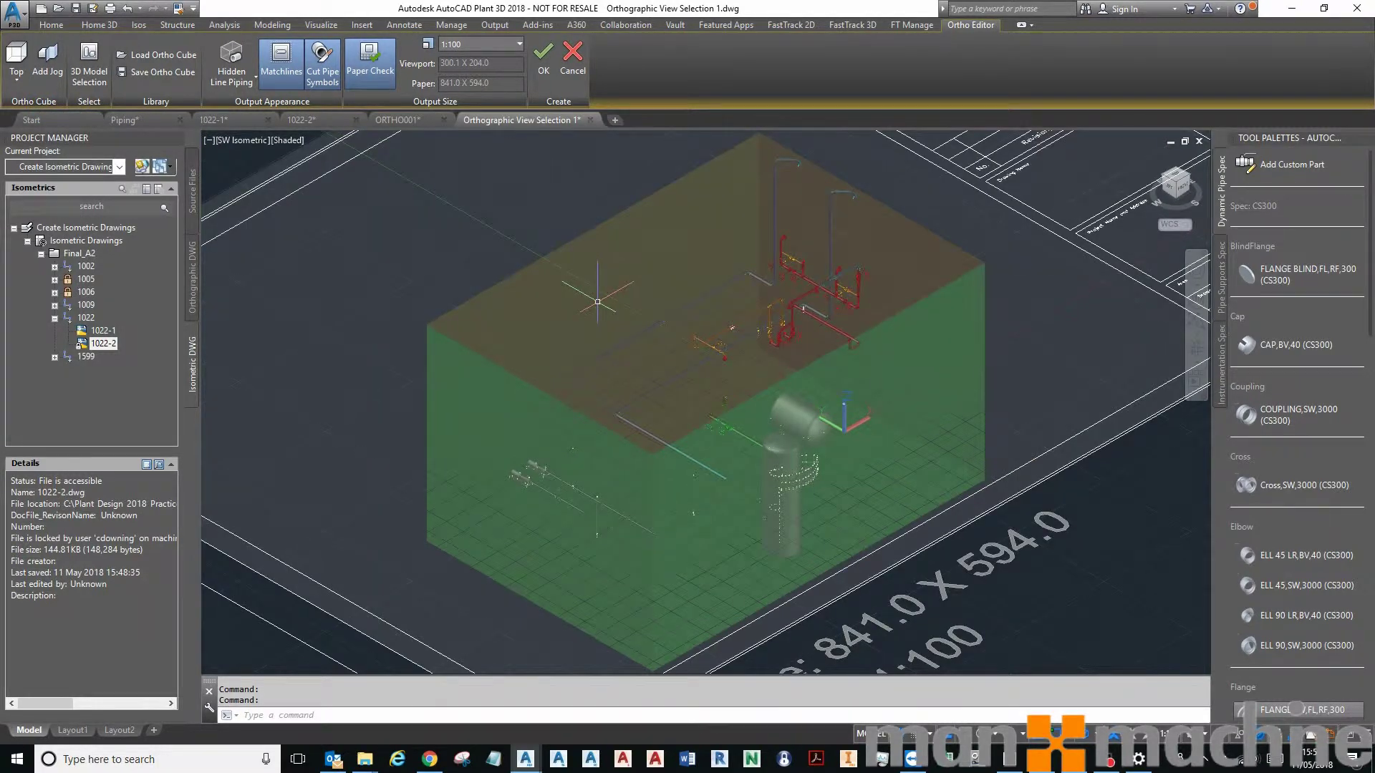
scroll(468, 240, "down", 3)
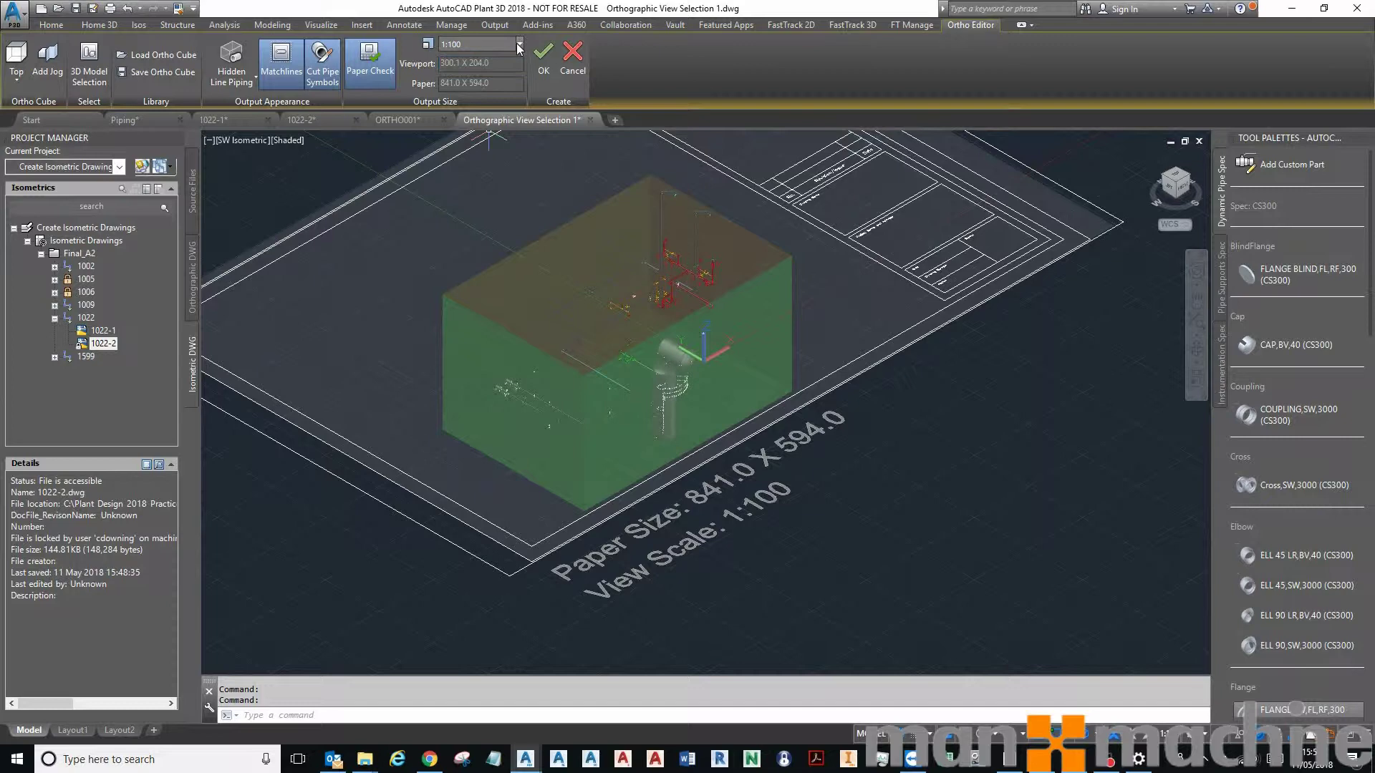
left_click(369, 68)
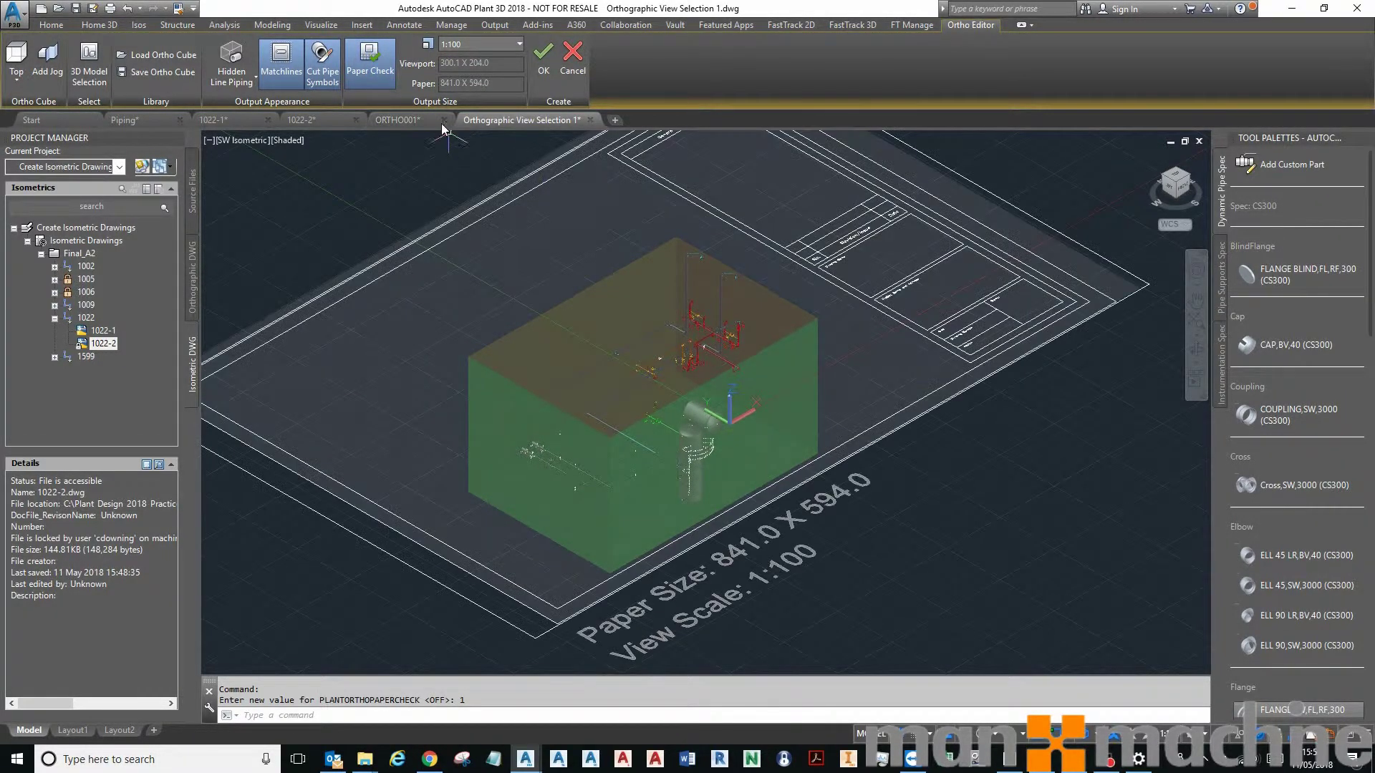
mouse_move(573, 401)
middle_mouse_down()
mouse_move(654, 466)
mouse_move(670, 464)
middle_mouse_up()
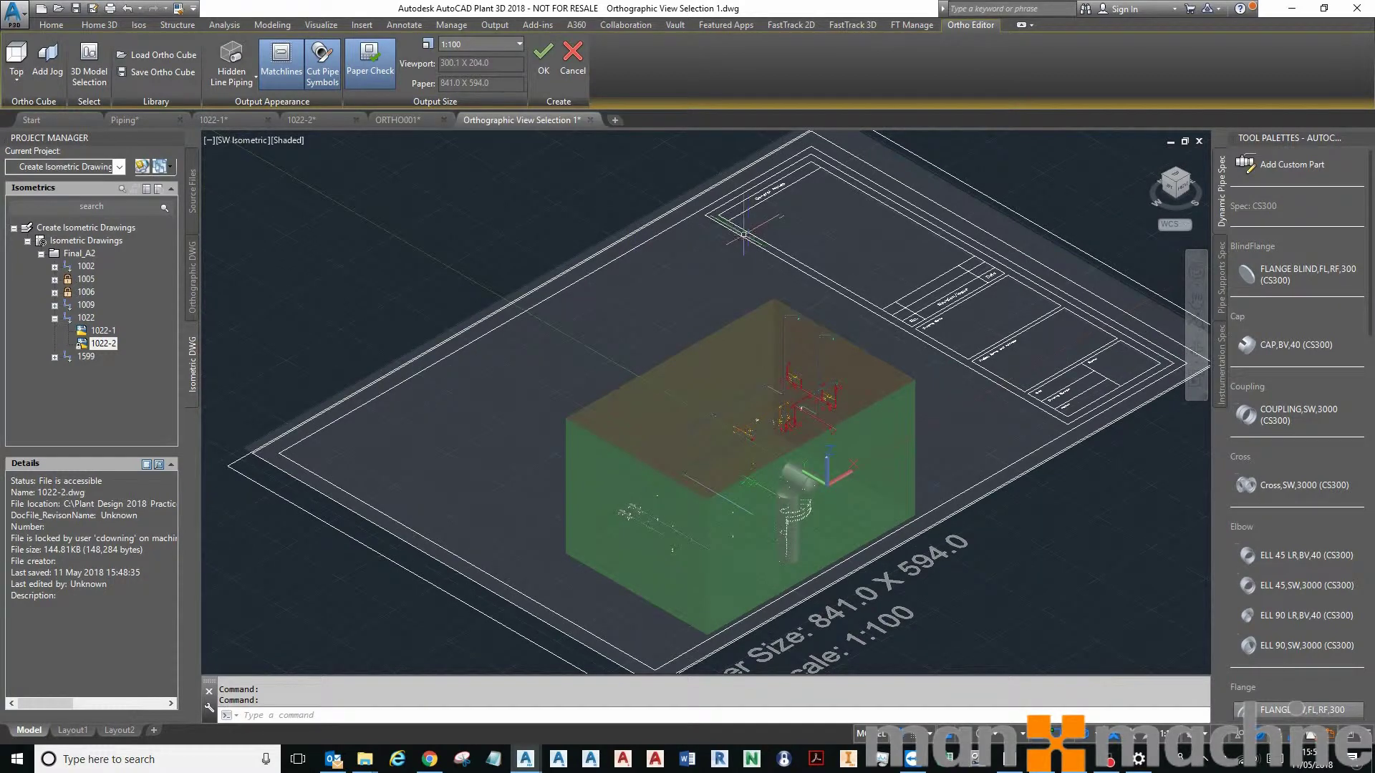
left_click(520, 44)
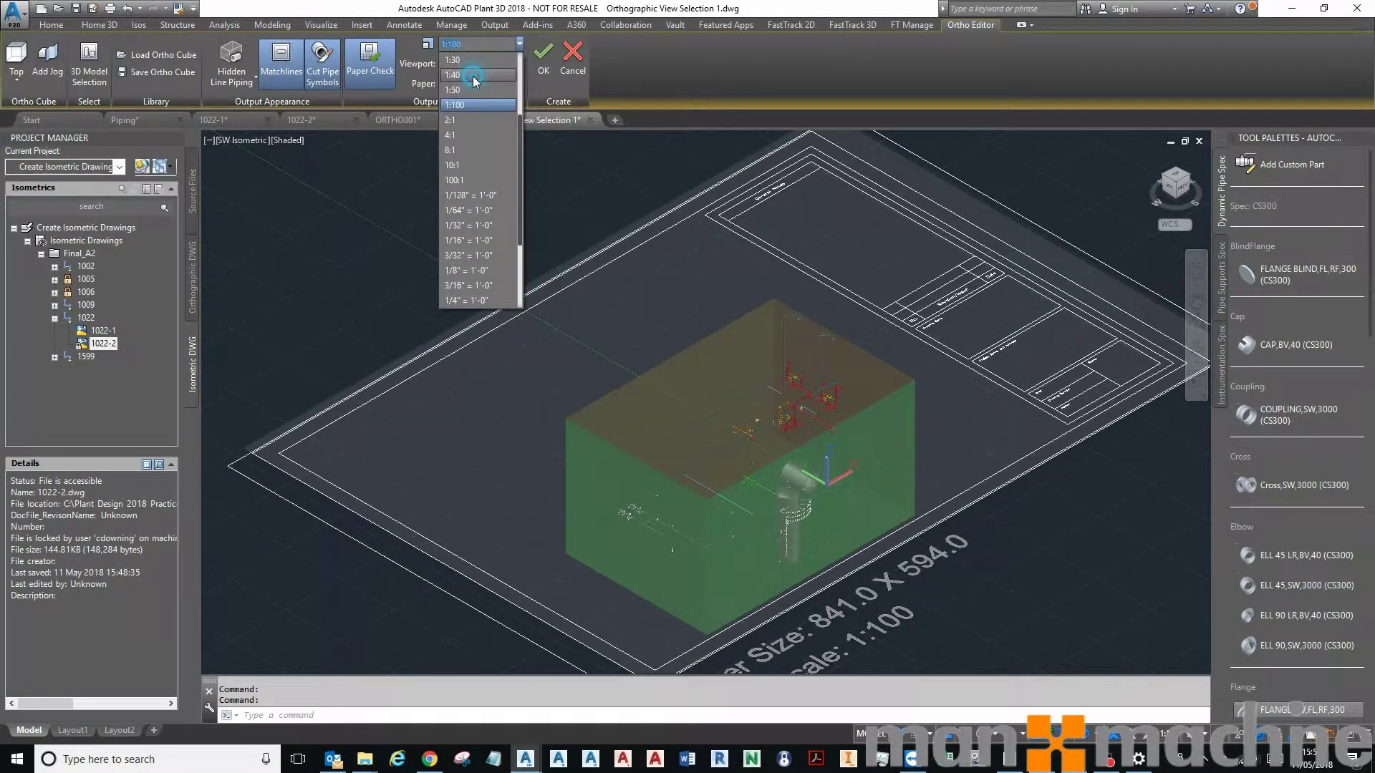
left_click(474, 76)
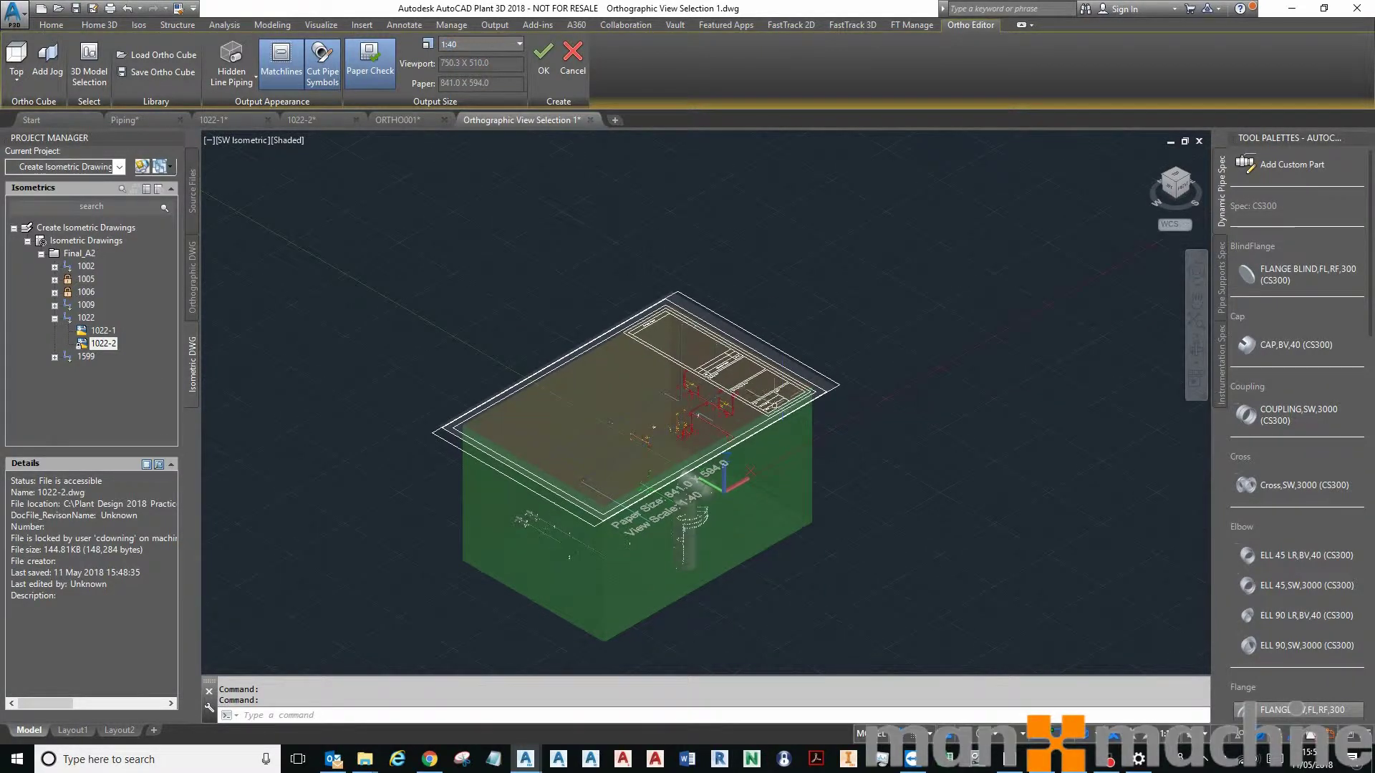
Step: Turn Paper Check off and shrink the ortho cube to a 460.0 x 419.1 viewport
left_click(355, 66)
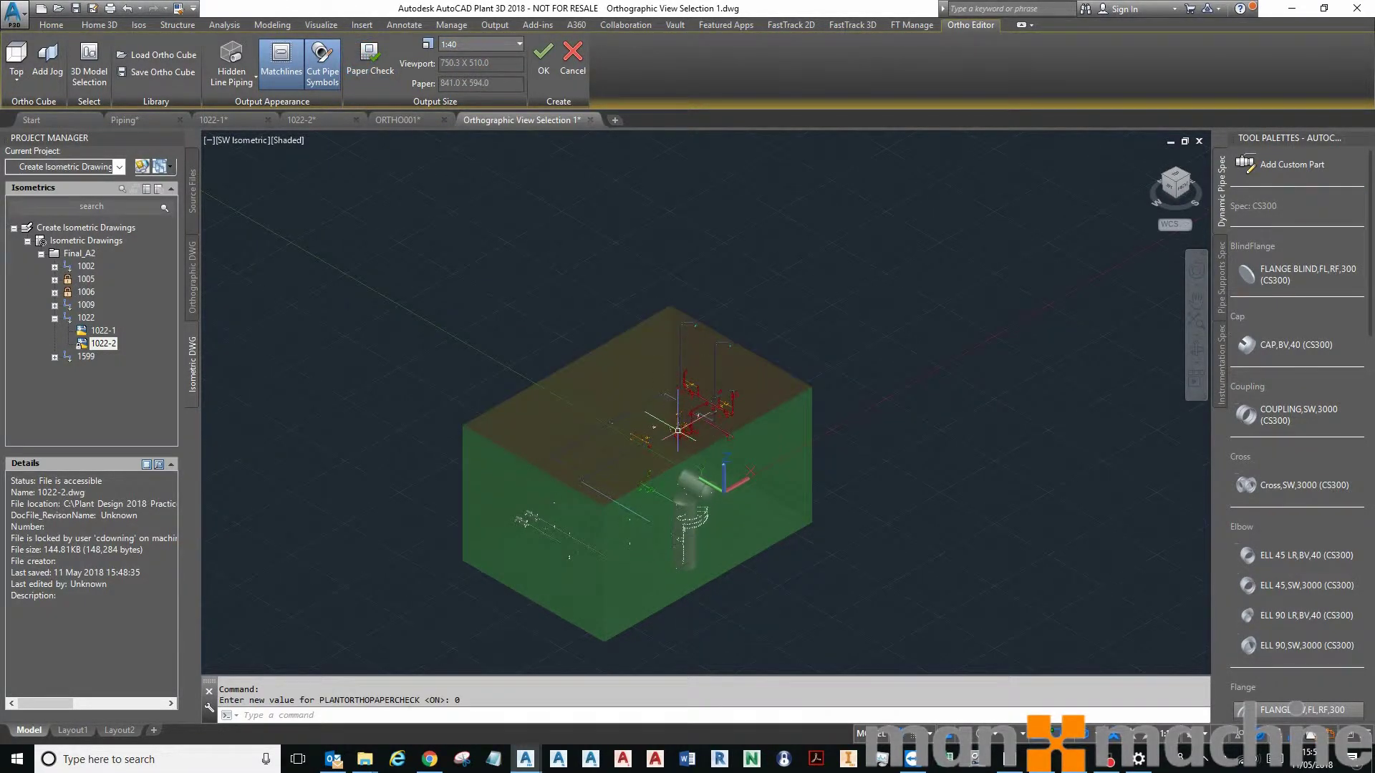
left_click(792, 362)
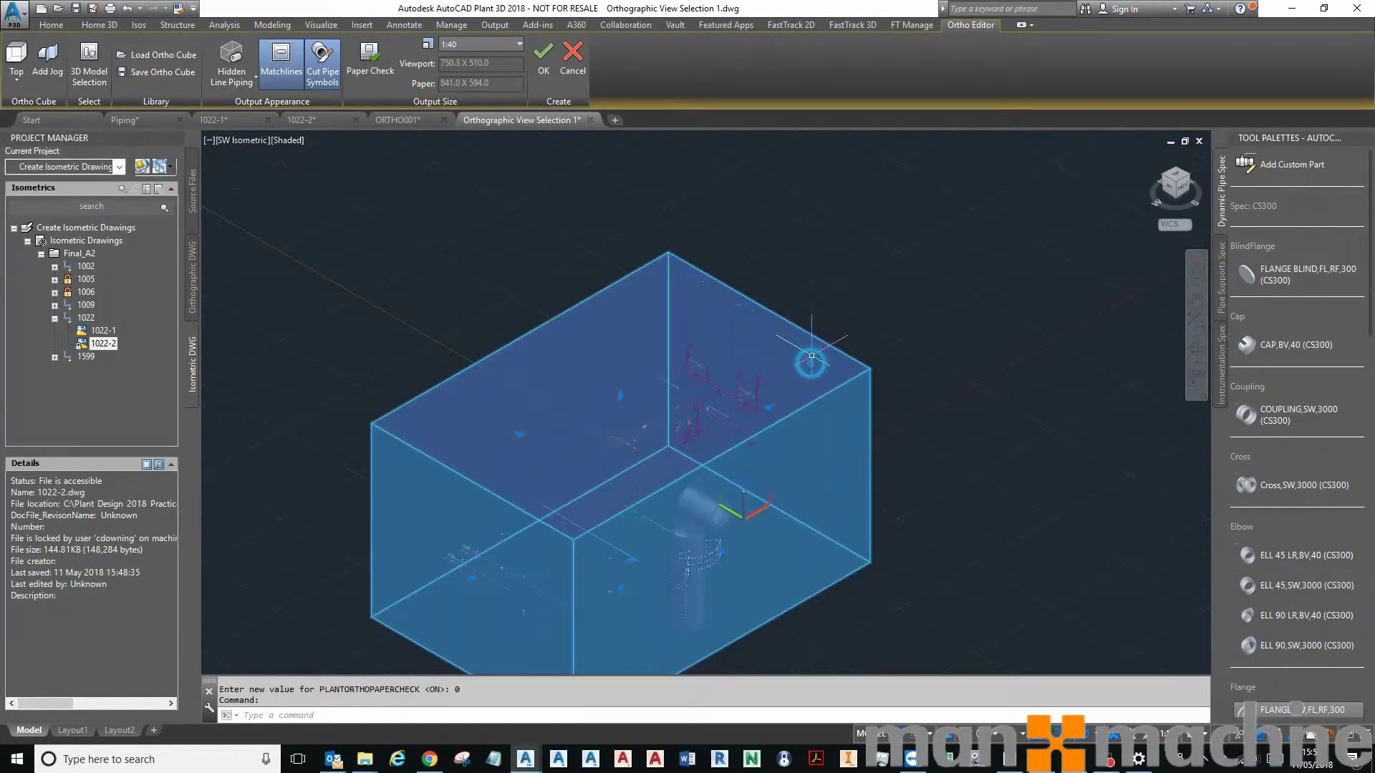
left_click(767, 409)
left_click(623, 459)
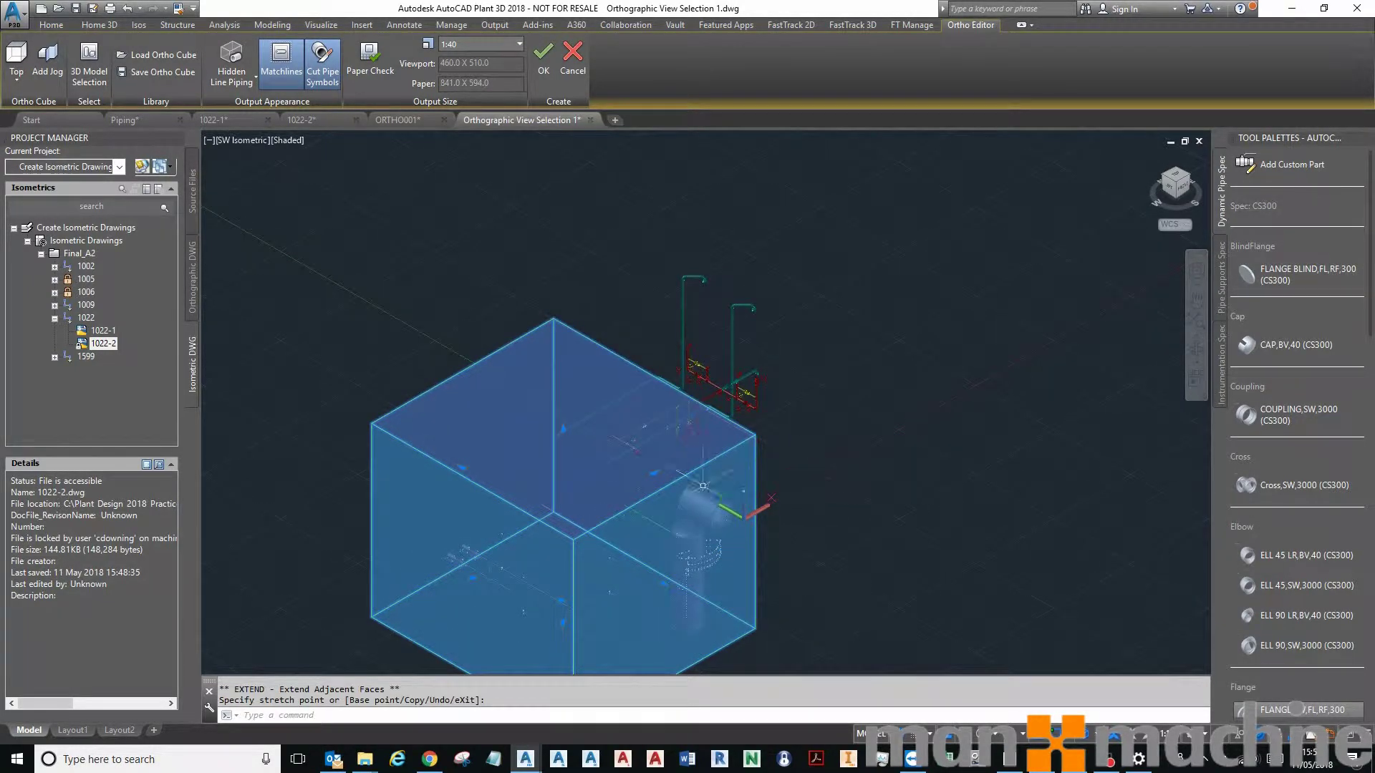
left_click(1178, 182)
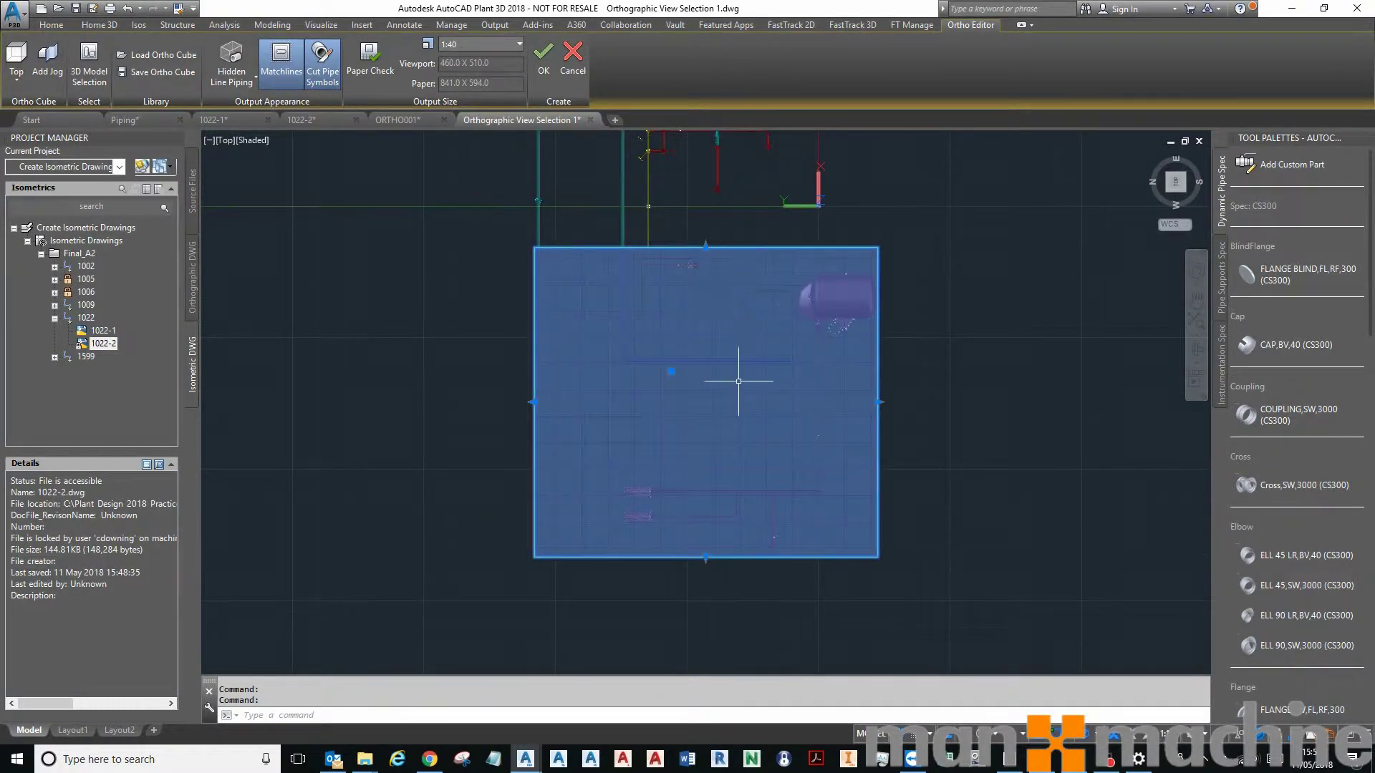
left_click(531, 402)
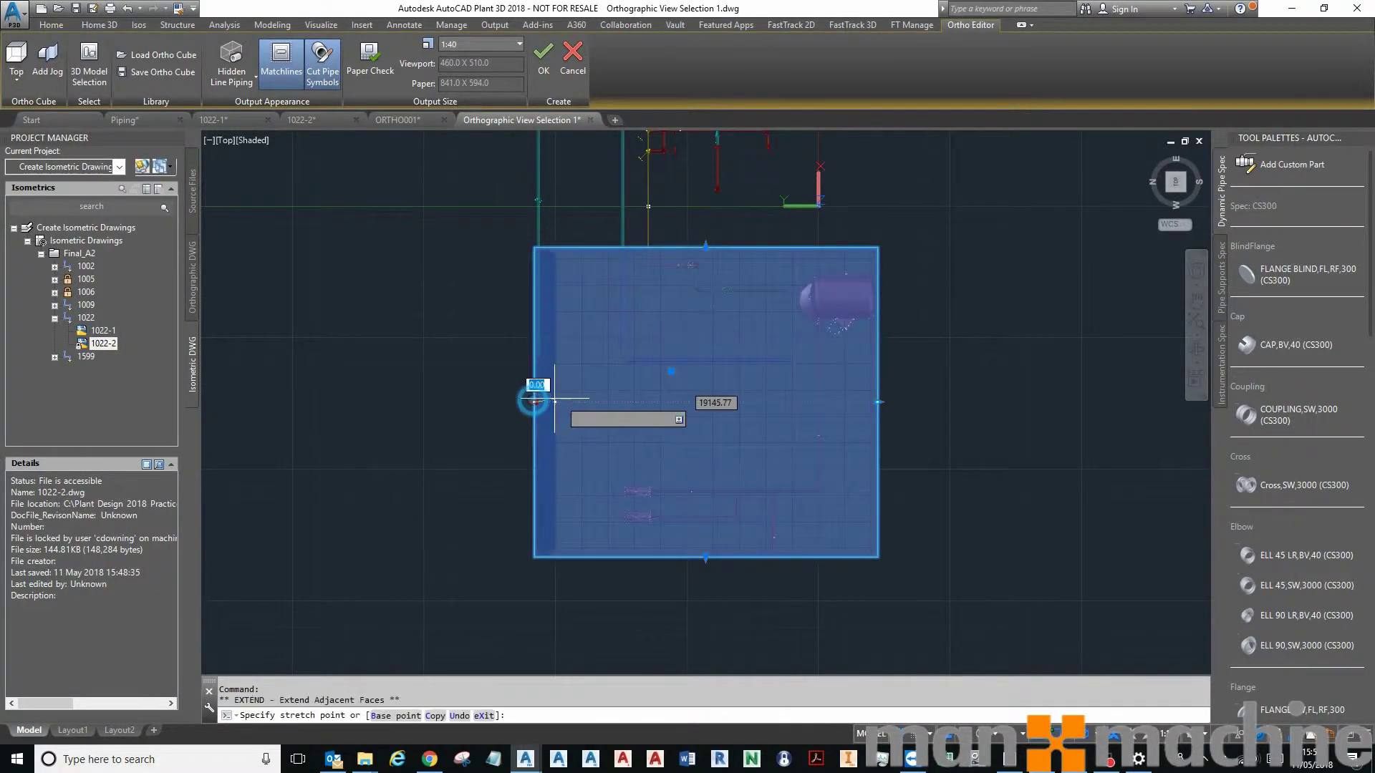
left_click(595, 402)
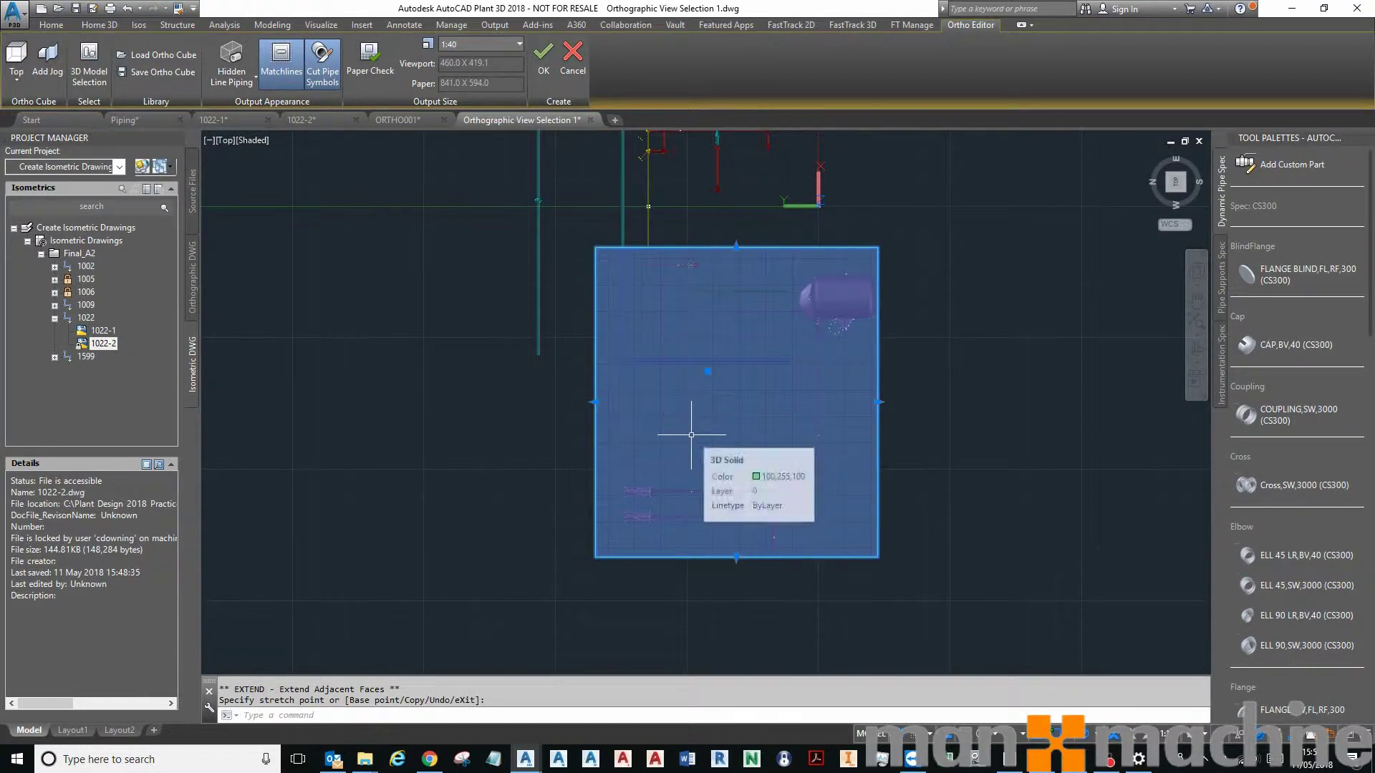
Step: Use No Hidden Lines for the piping and place the top view on the ORTHO001 sheet
left_click(256, 76)
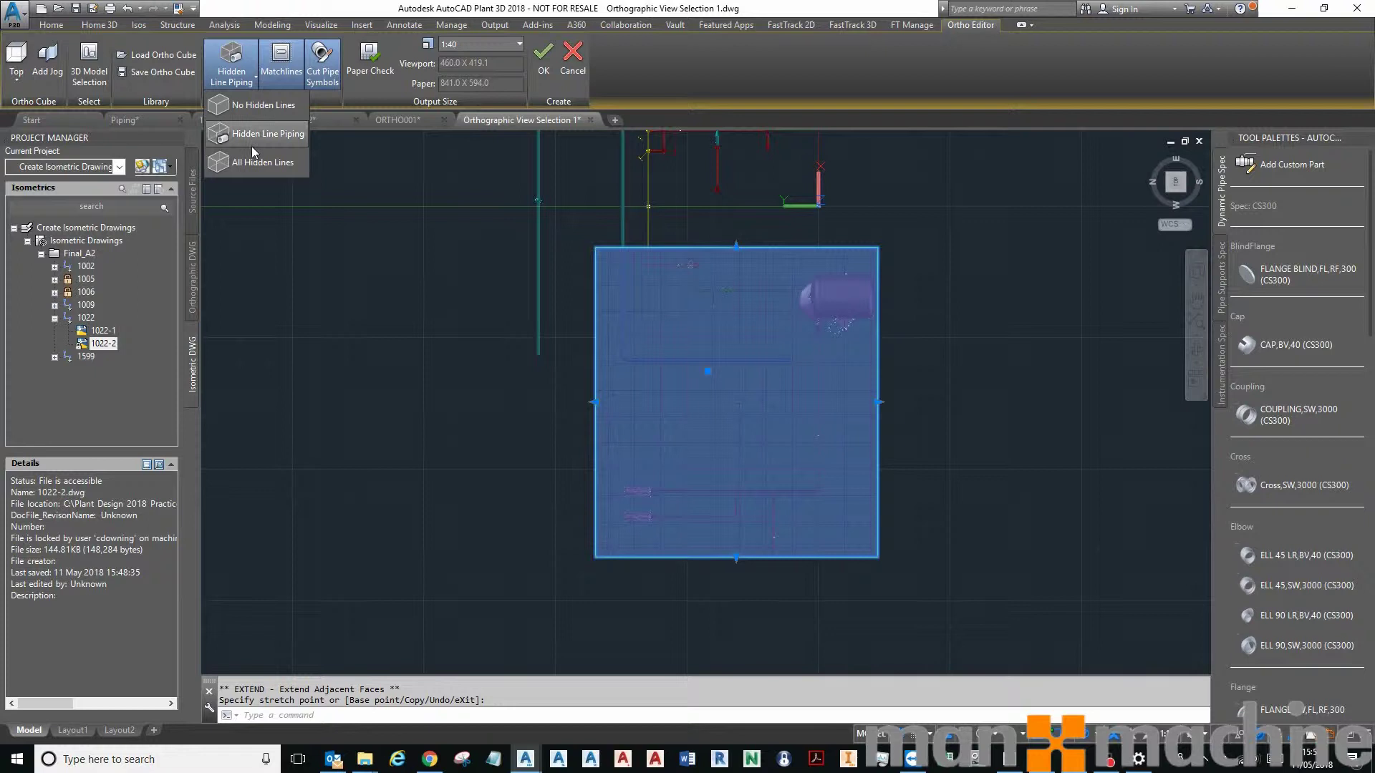
left_click(258, 105)
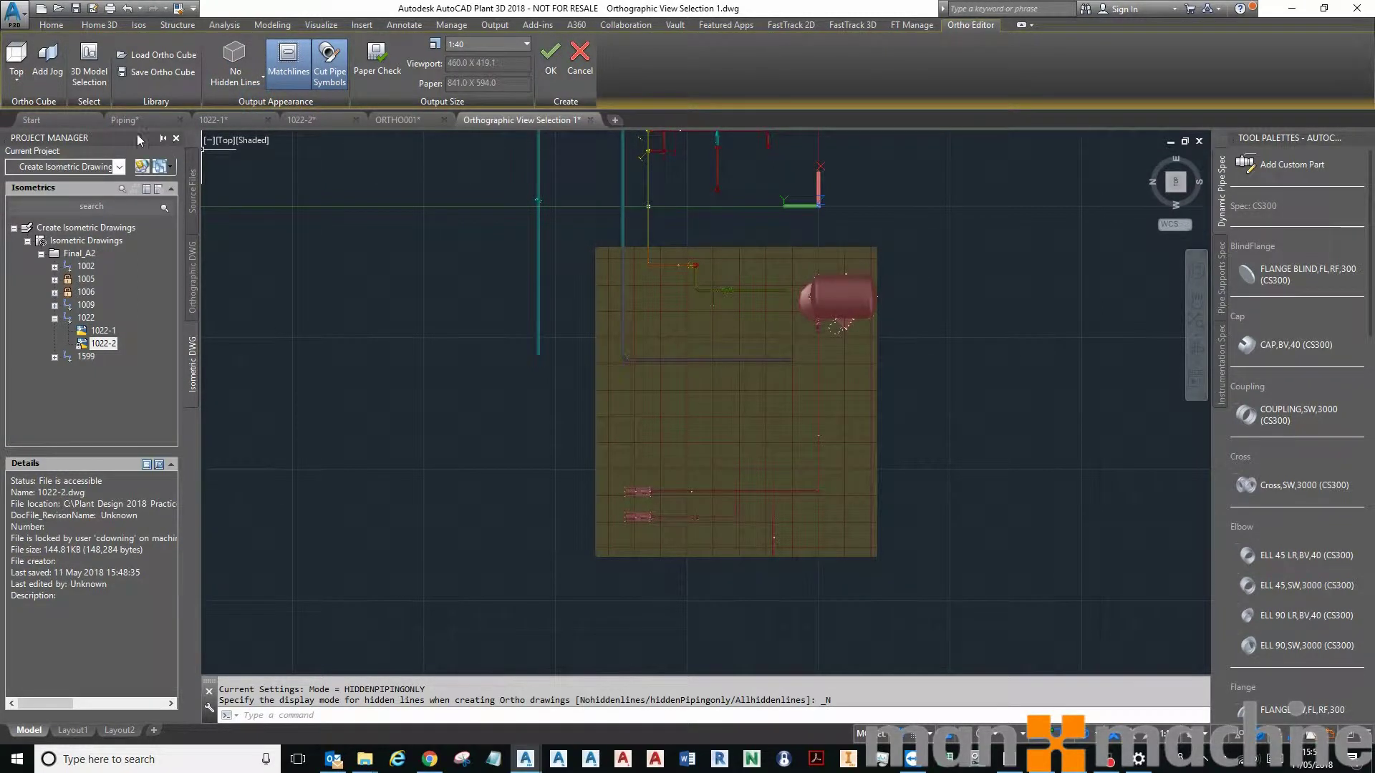
left_click(240, 78)
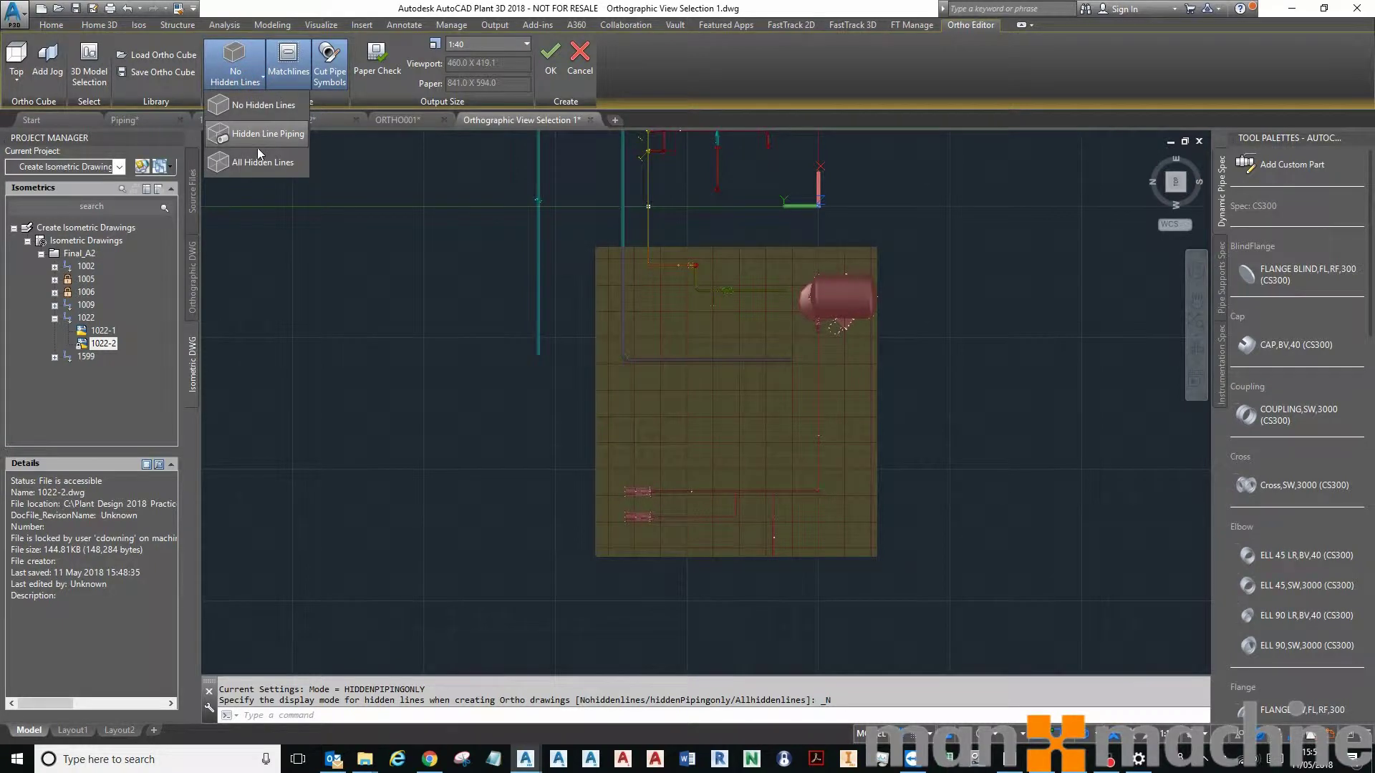
left_click(270, 105)
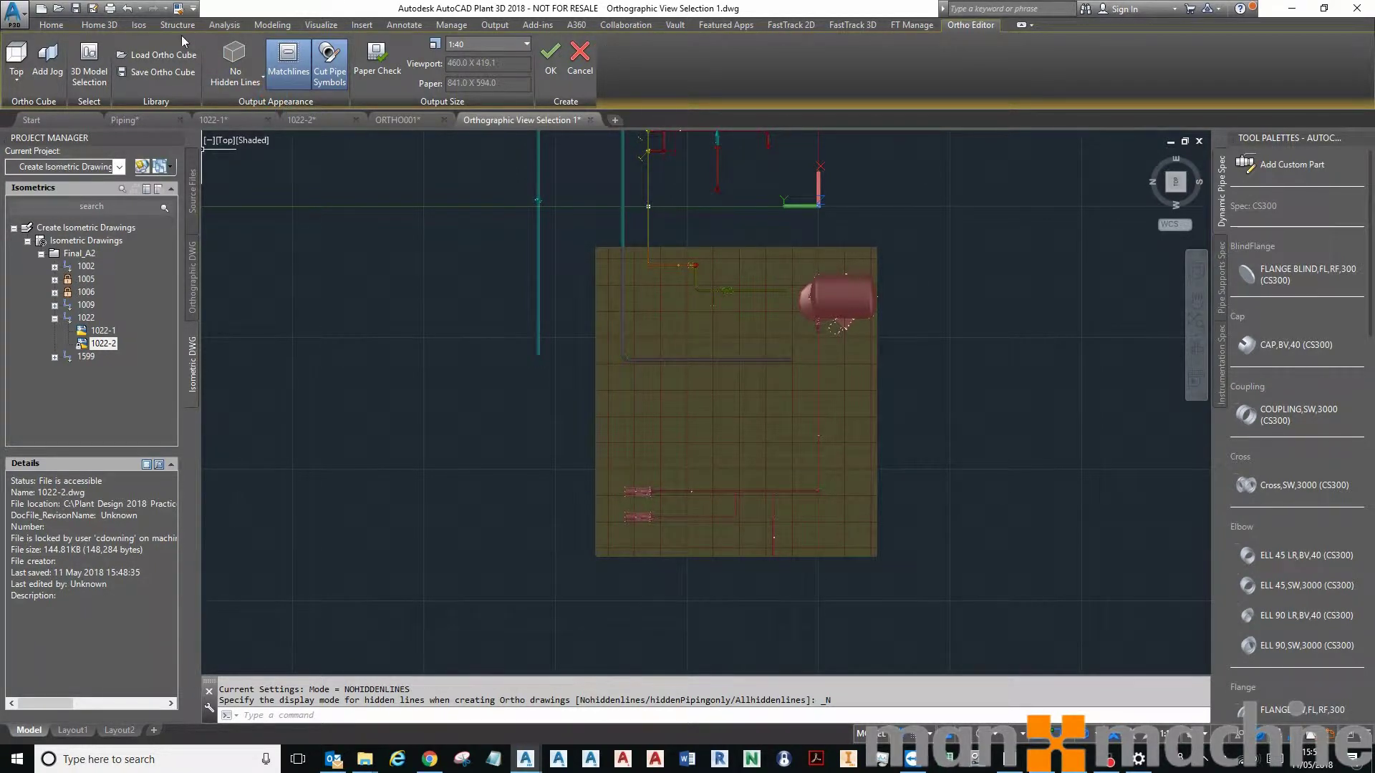
left_click(550, 57)
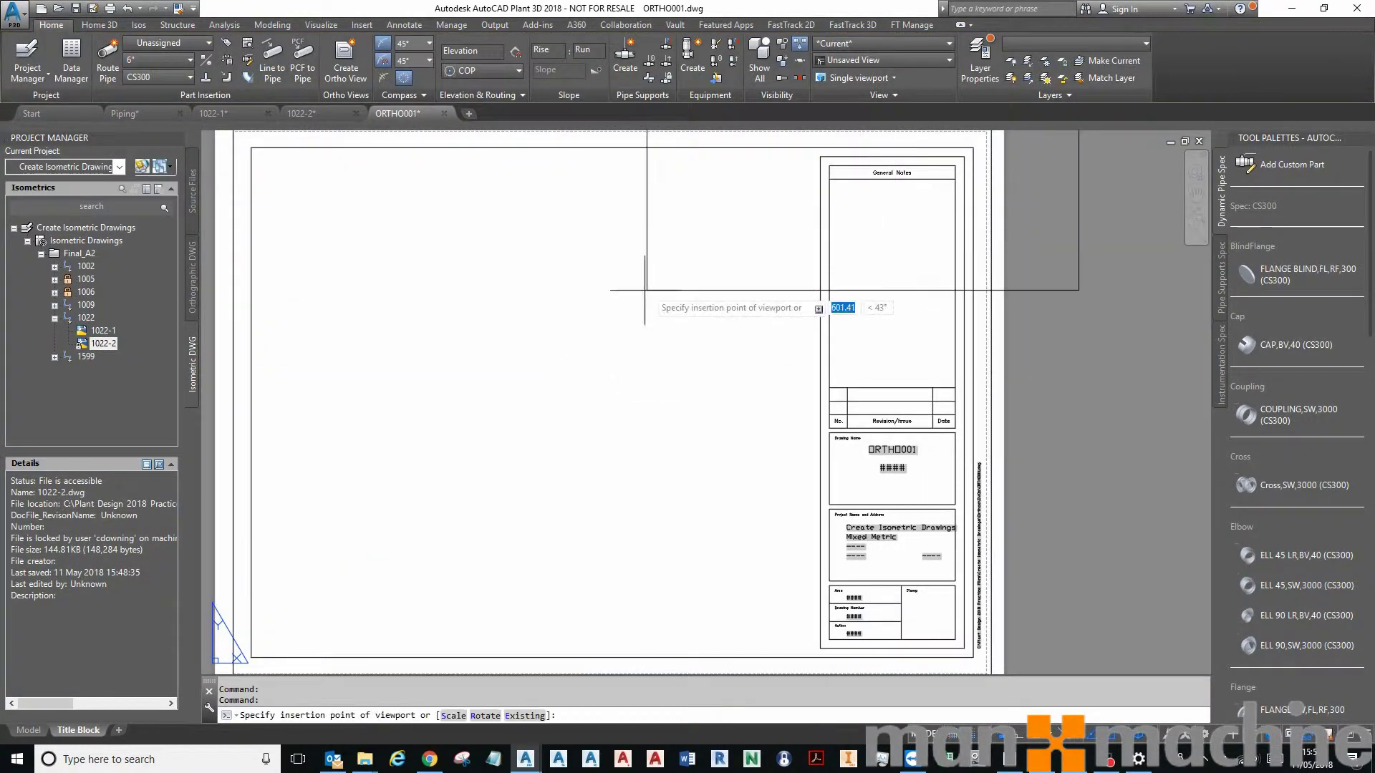
left_click(329, 595)
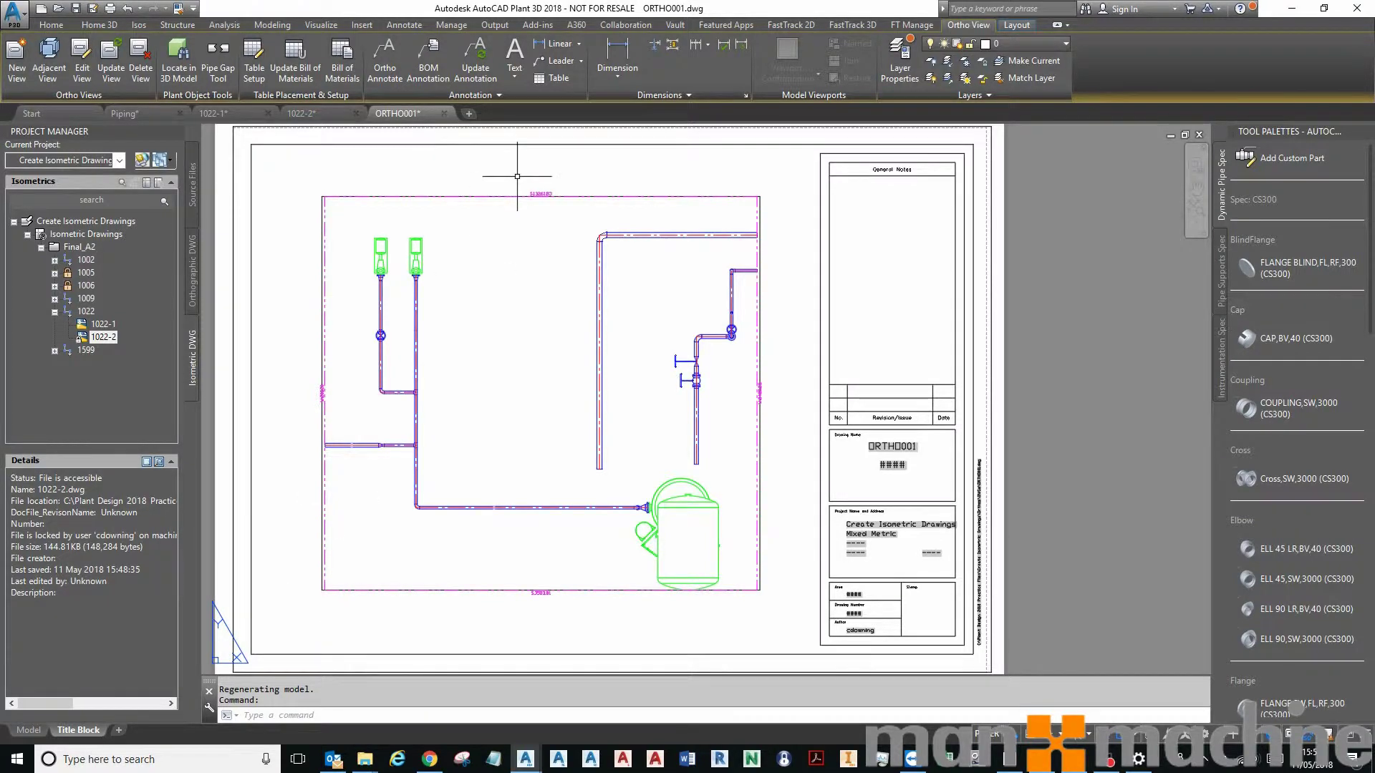
Step: Place a bill of materials table for the top viewport to the right of the sheet
left_click(430, 55)
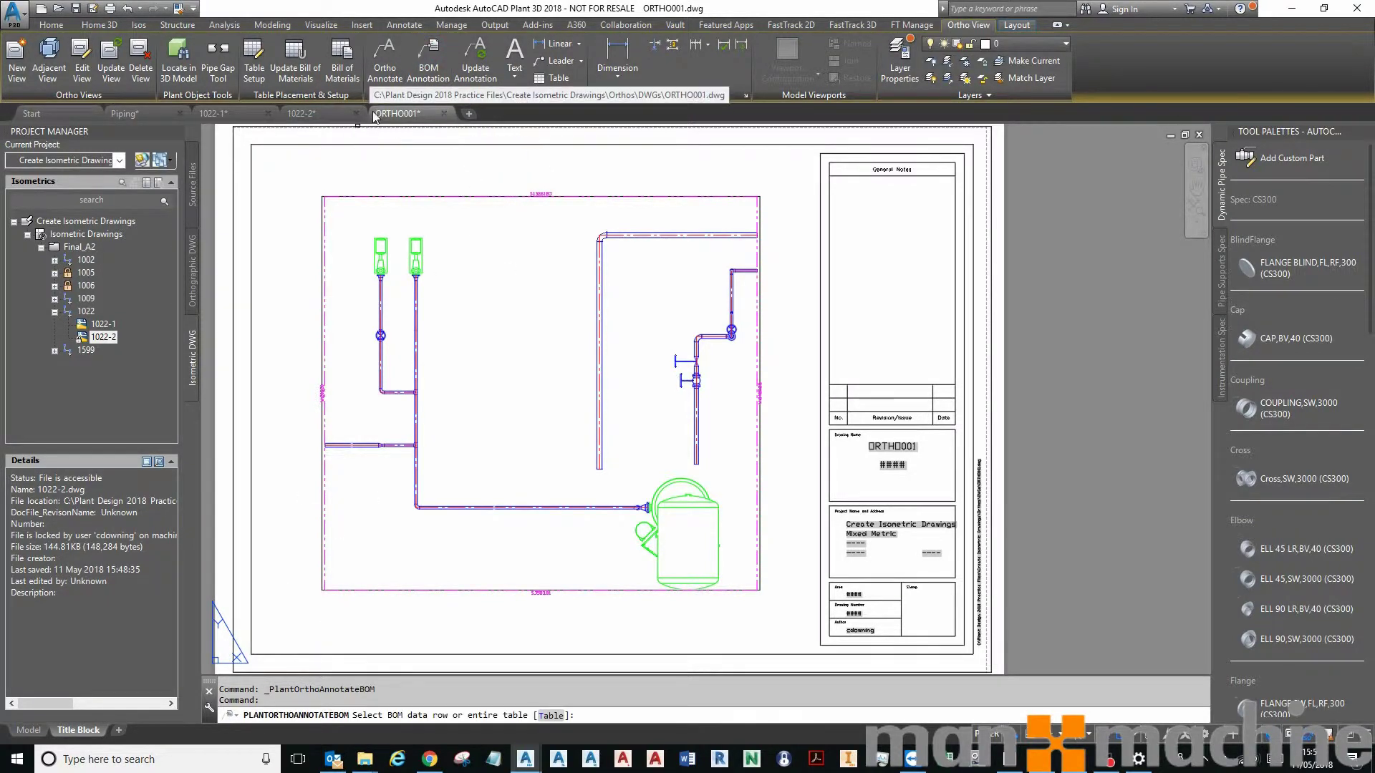
left_click(351, 58)
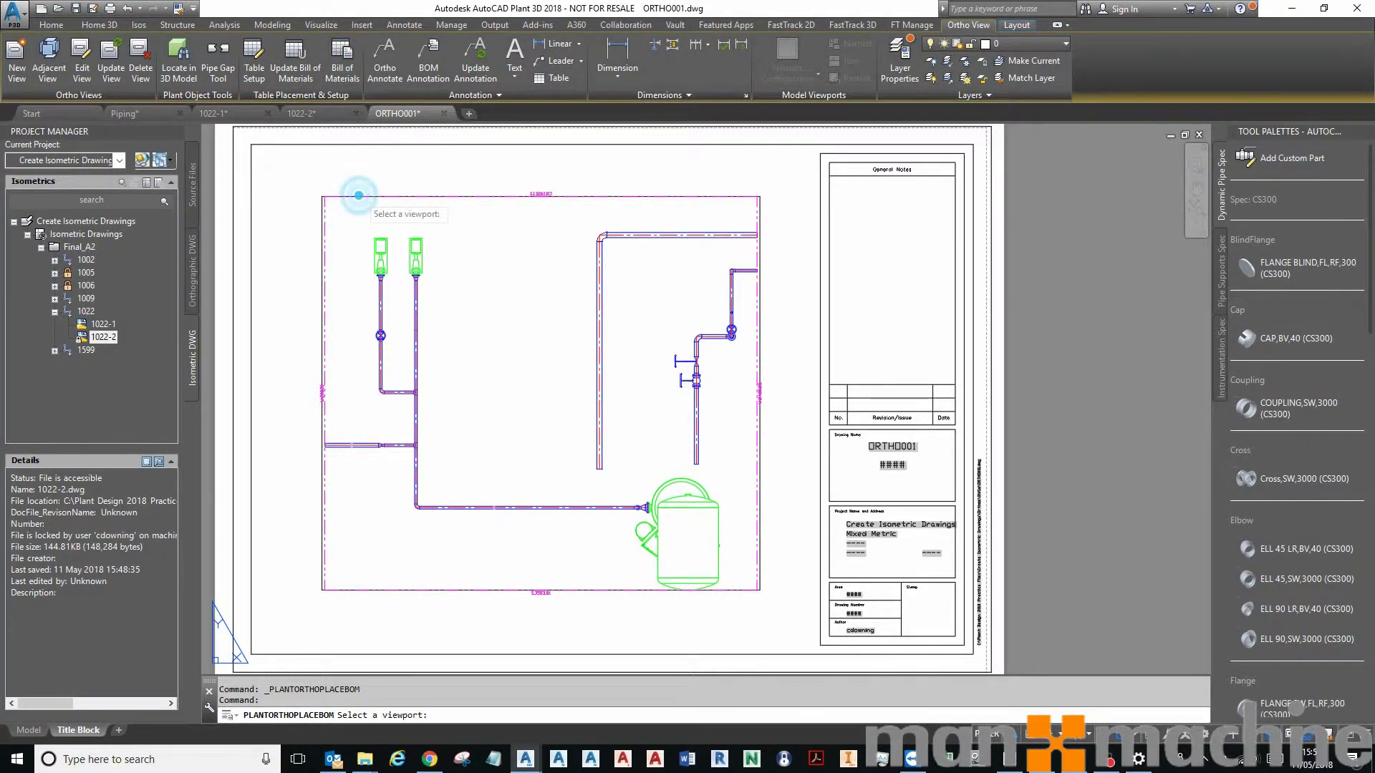
left_click(357, 196)
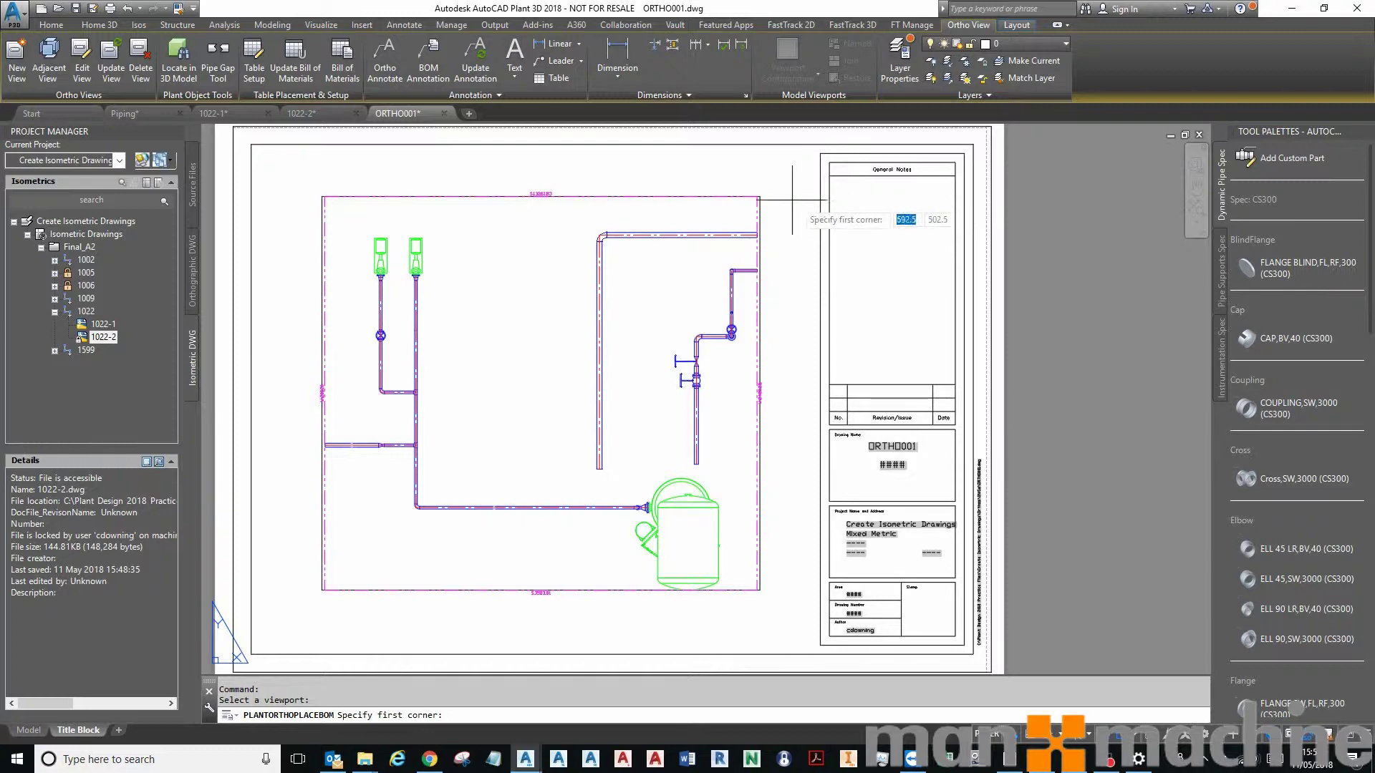
scroll(852, 183, "down", 3)
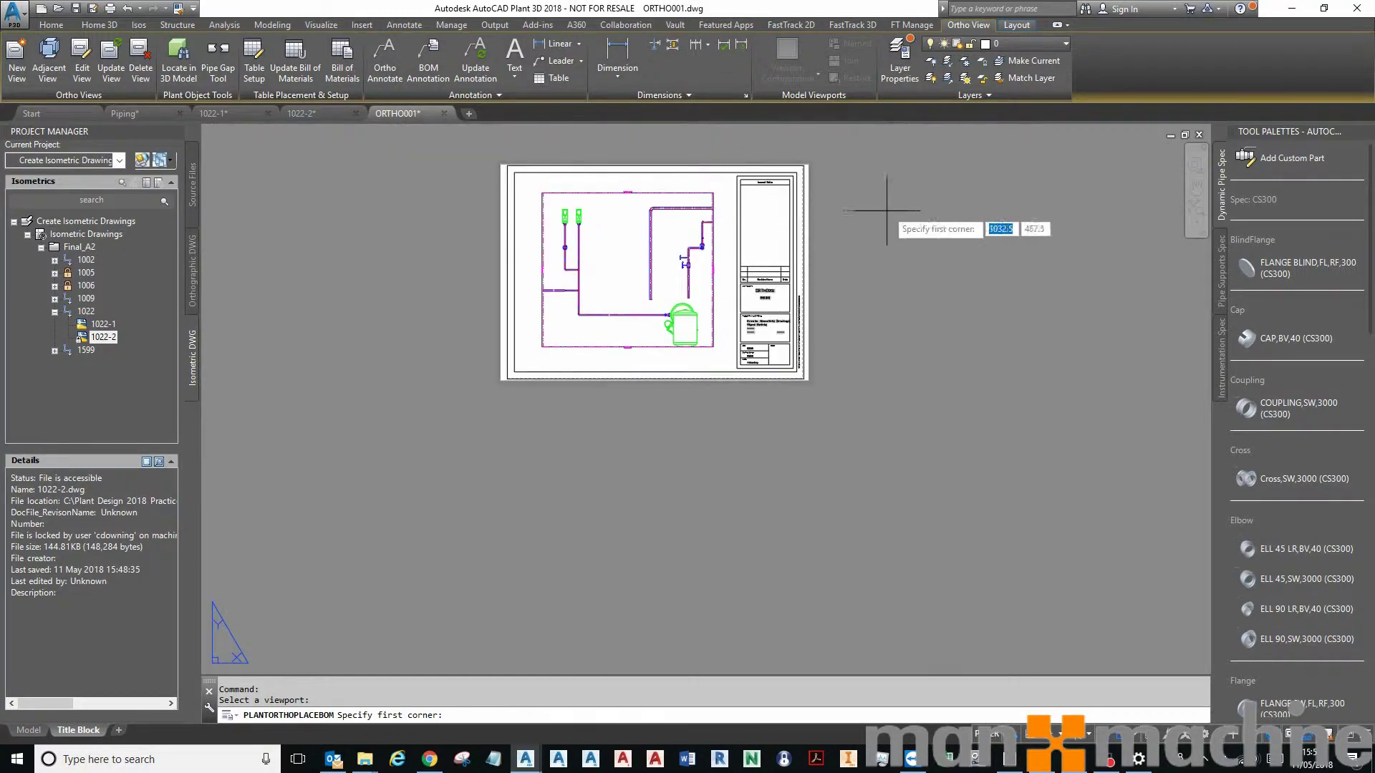
left_click(822, 179)
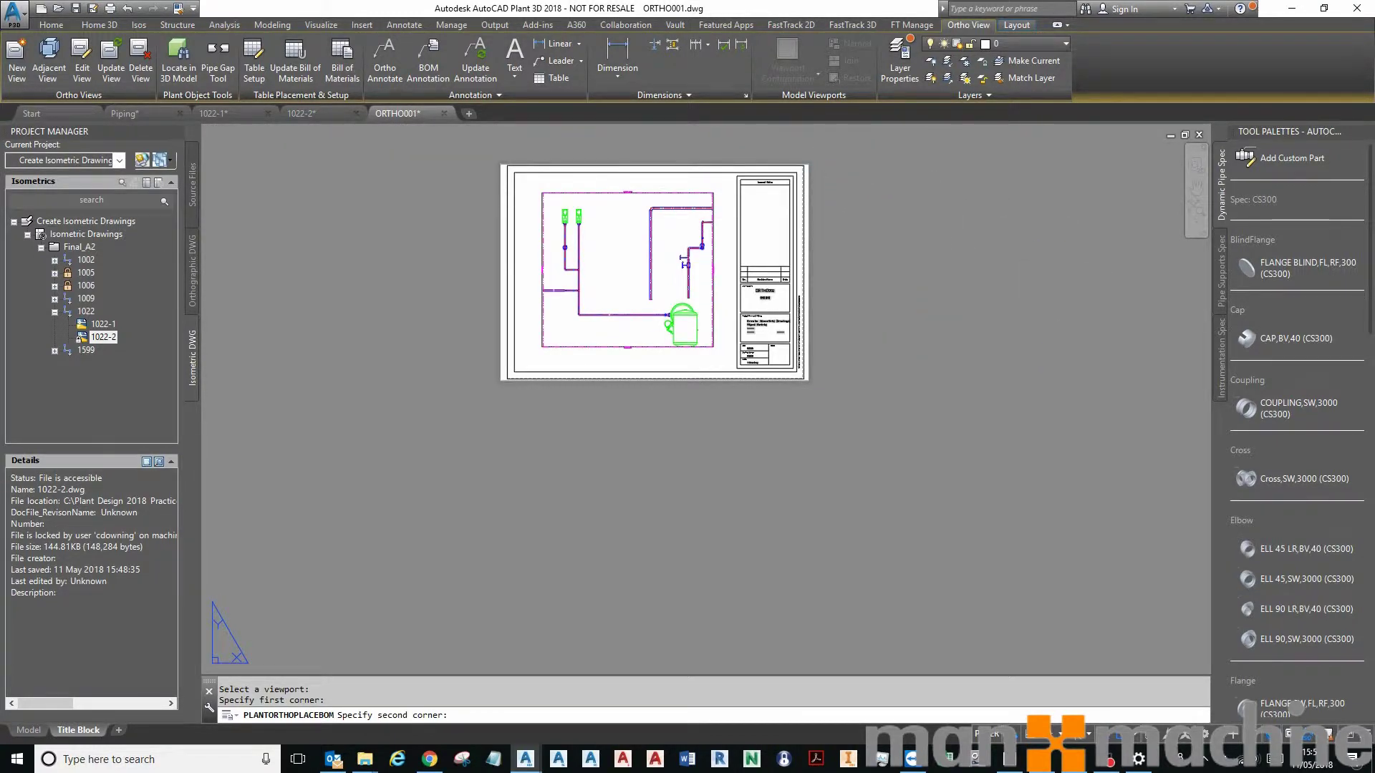
left_click(967, 320)
scroll(884, 265, "up", 3)
scroll(885, 265, "down", 2)
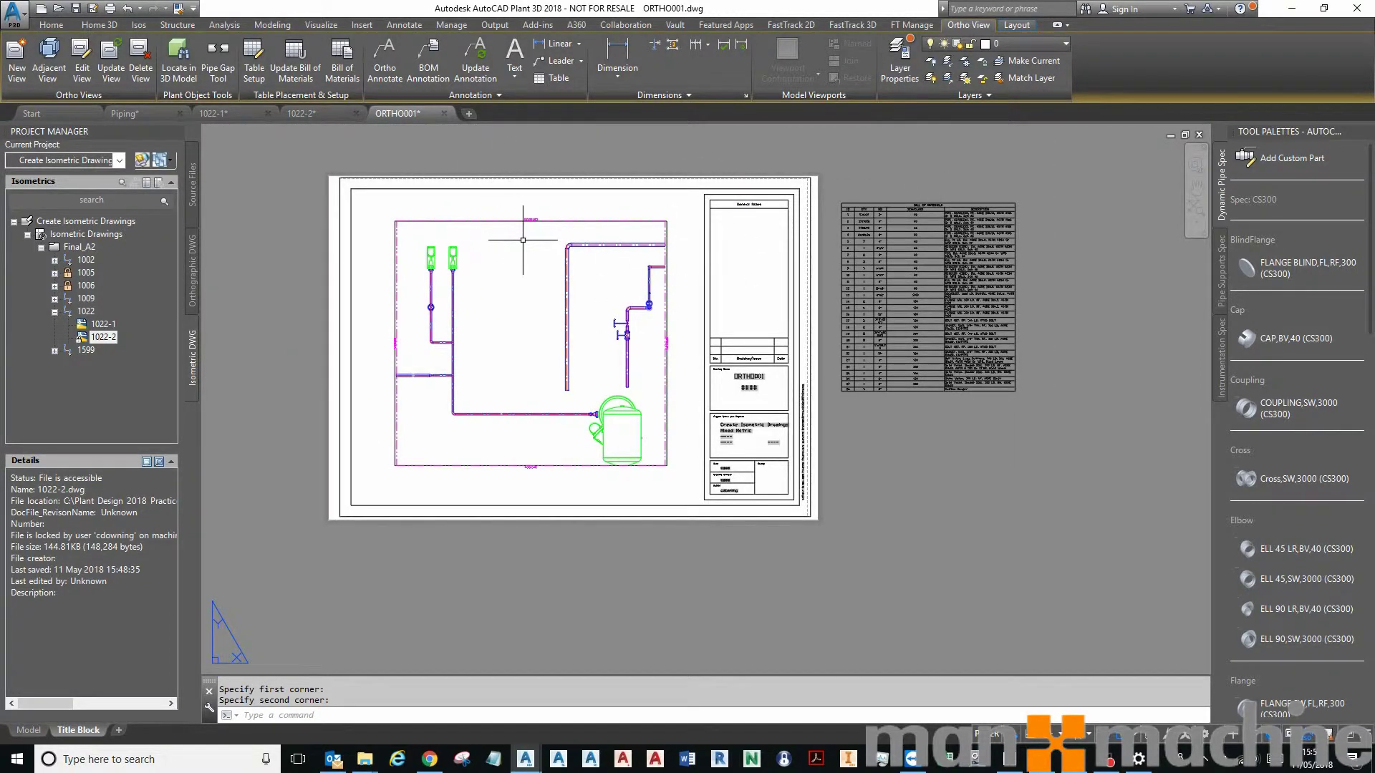
scroll(523, 240, "up", 2)
scroll(634, 224, "down", 2)
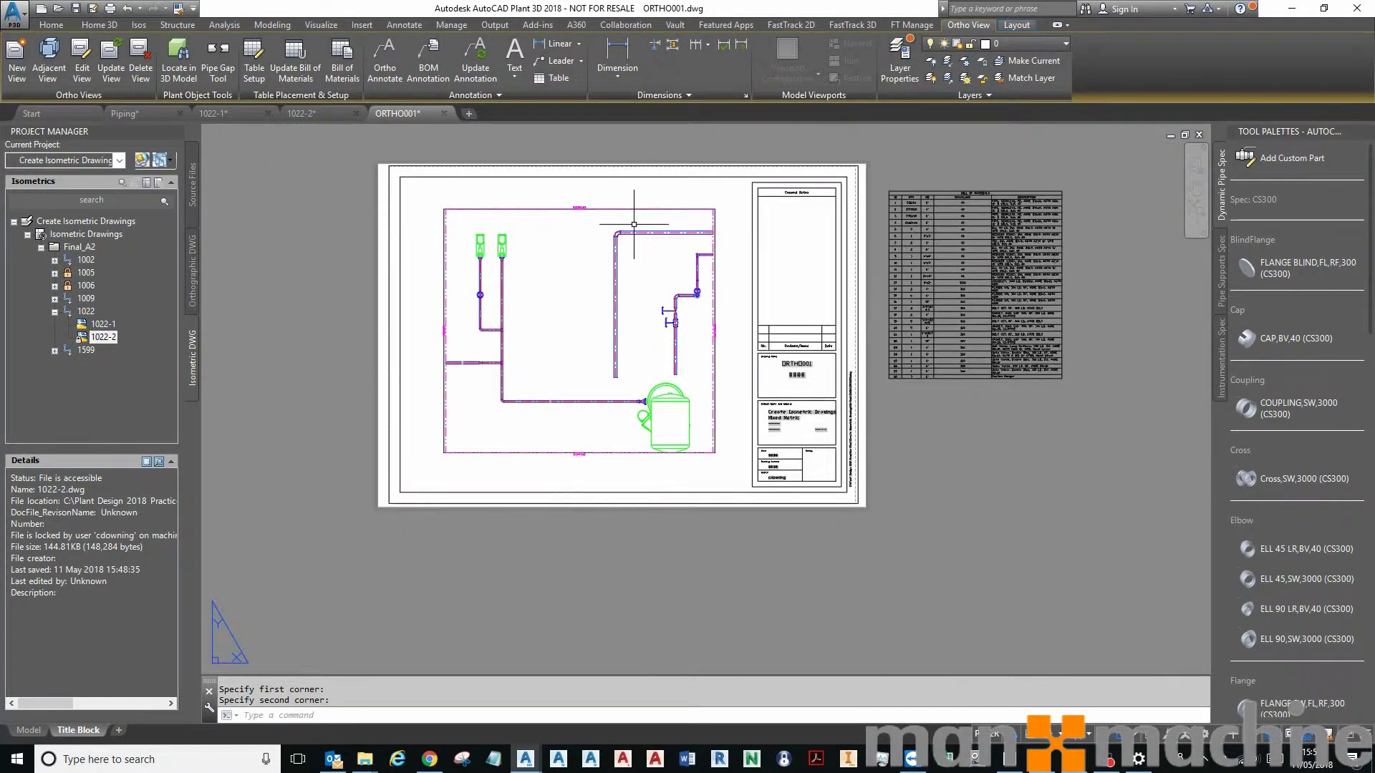
Step: Add a Left adjacent view of the top viewport, placed to the left of it
left_click(47, 61)
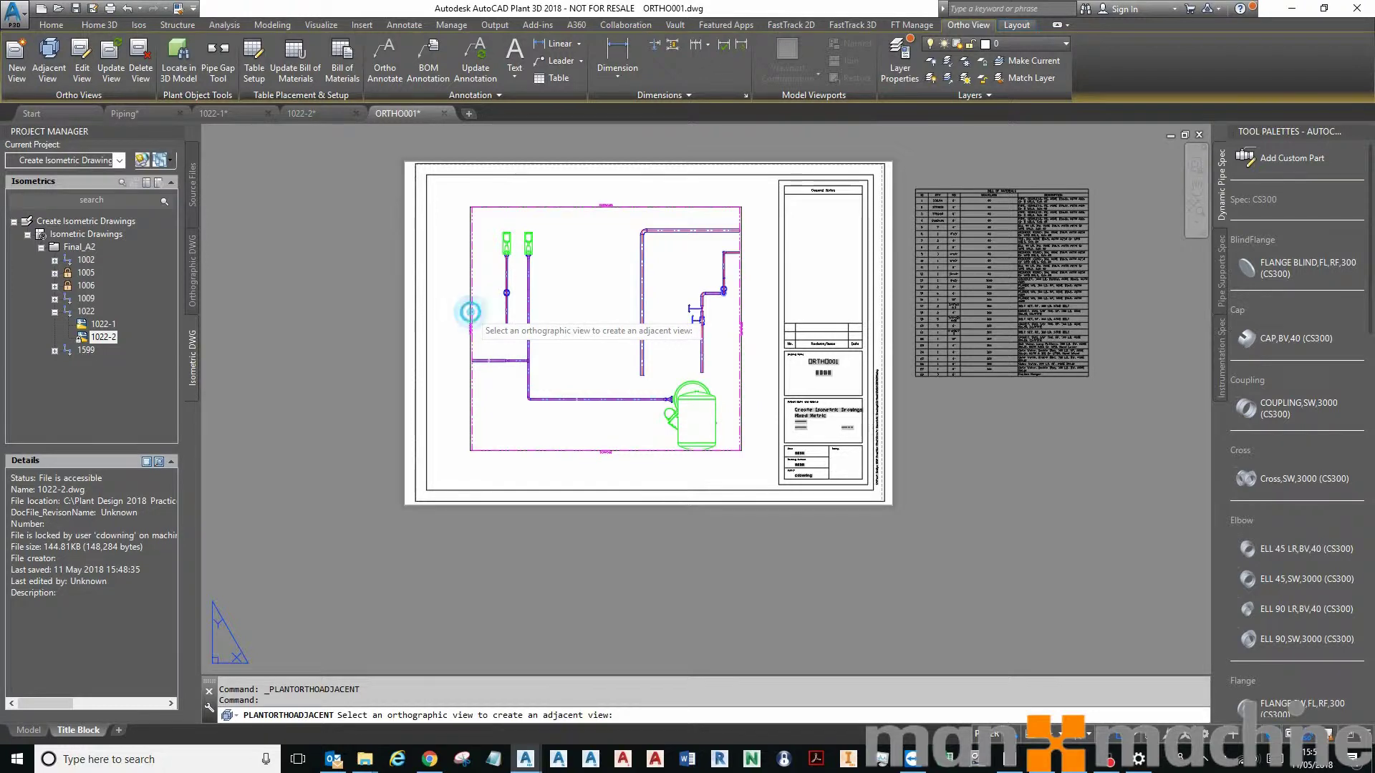
left_click(471, 309)
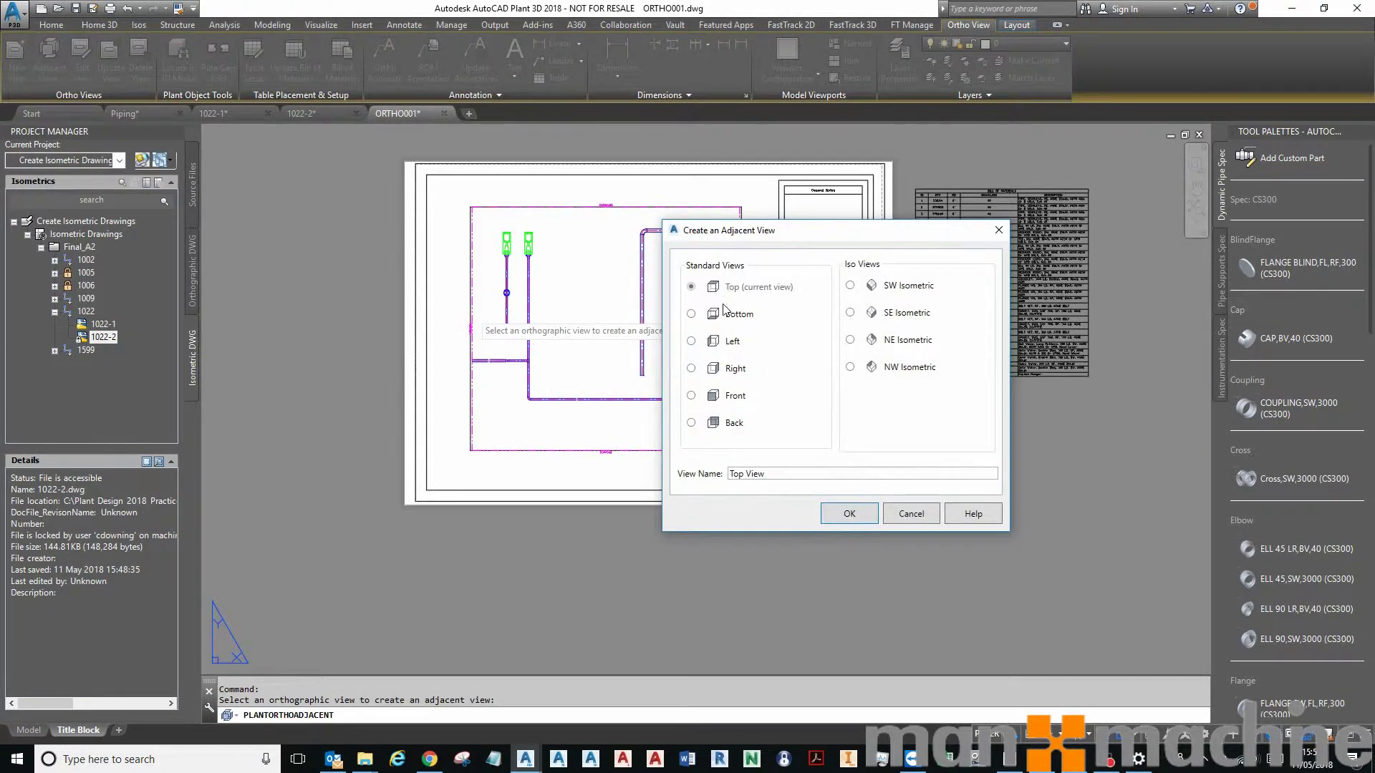
left_click(691, 341)
left_click(850, 514)
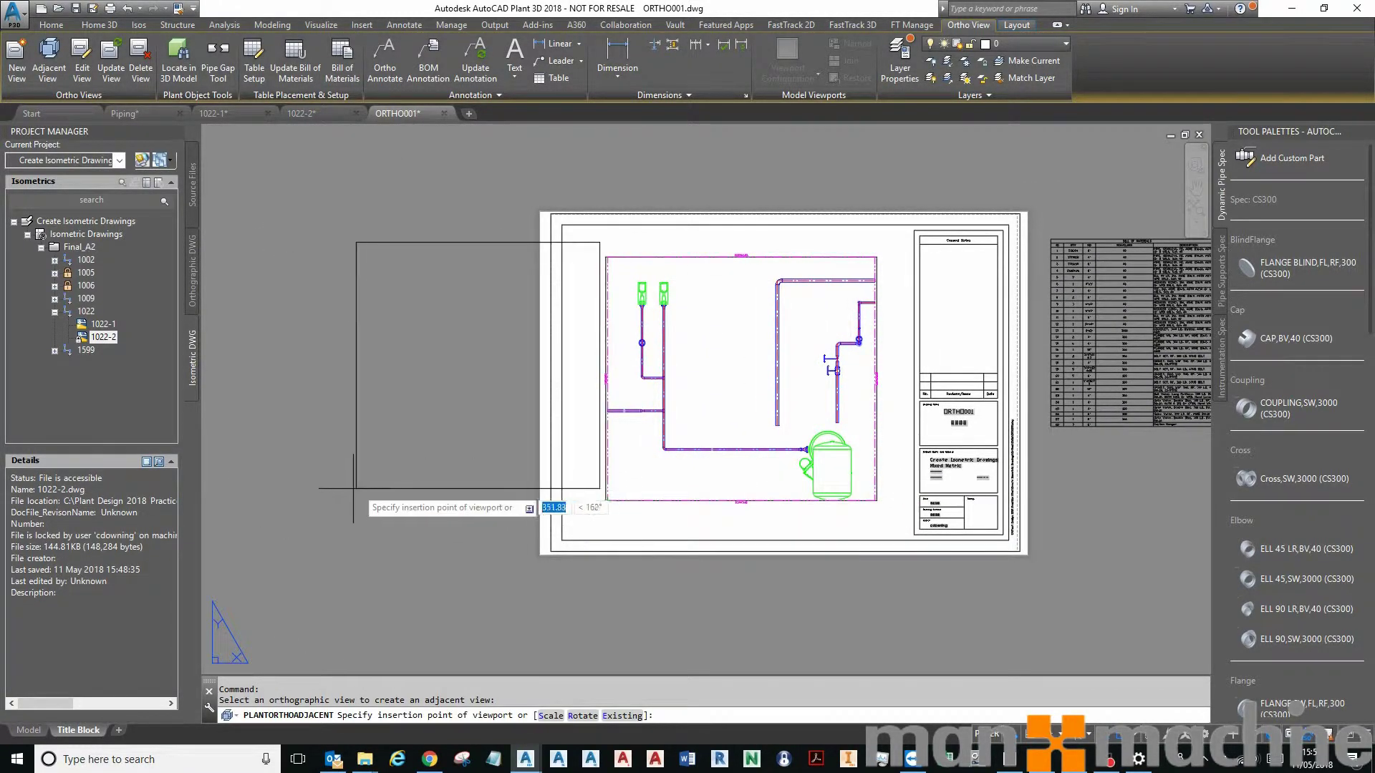
left_click(247, 500)
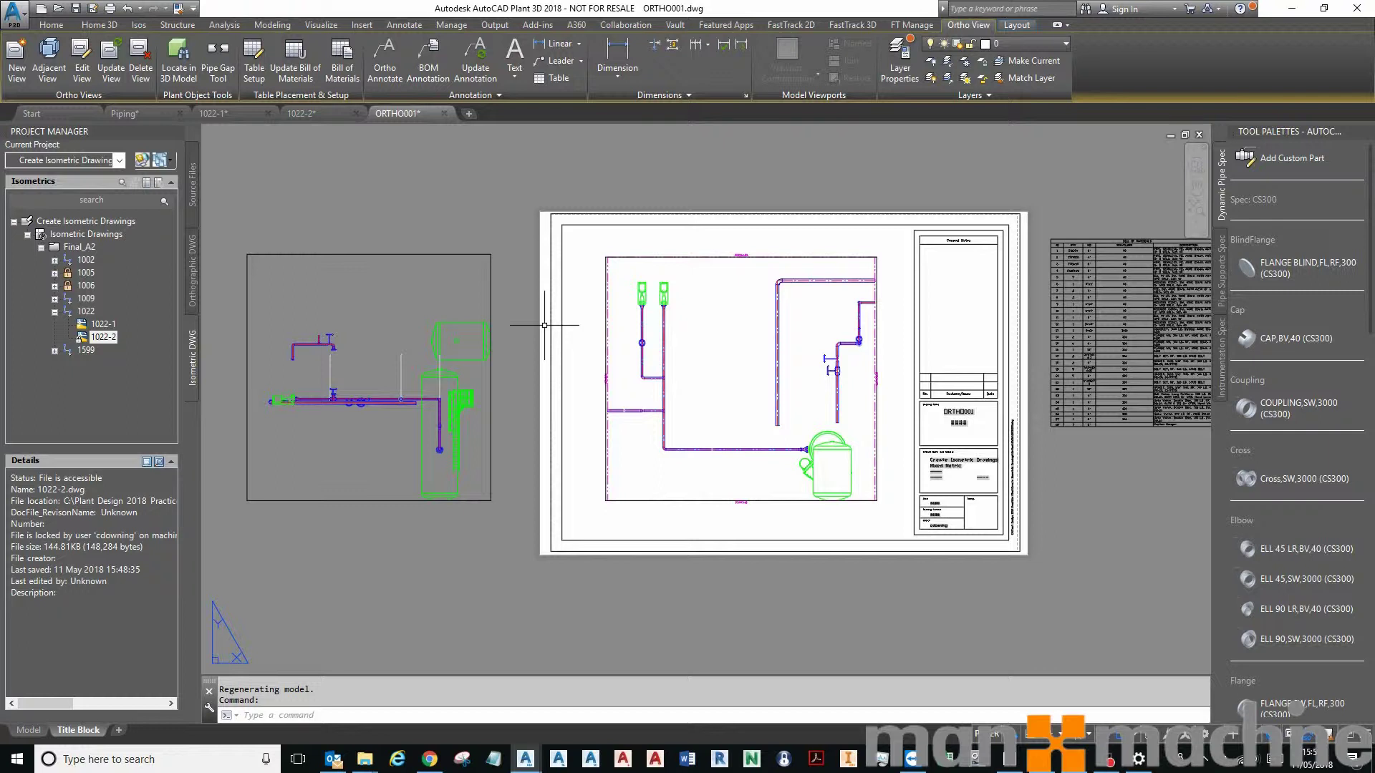
middle_click_drag(769, 389, 733, 384)
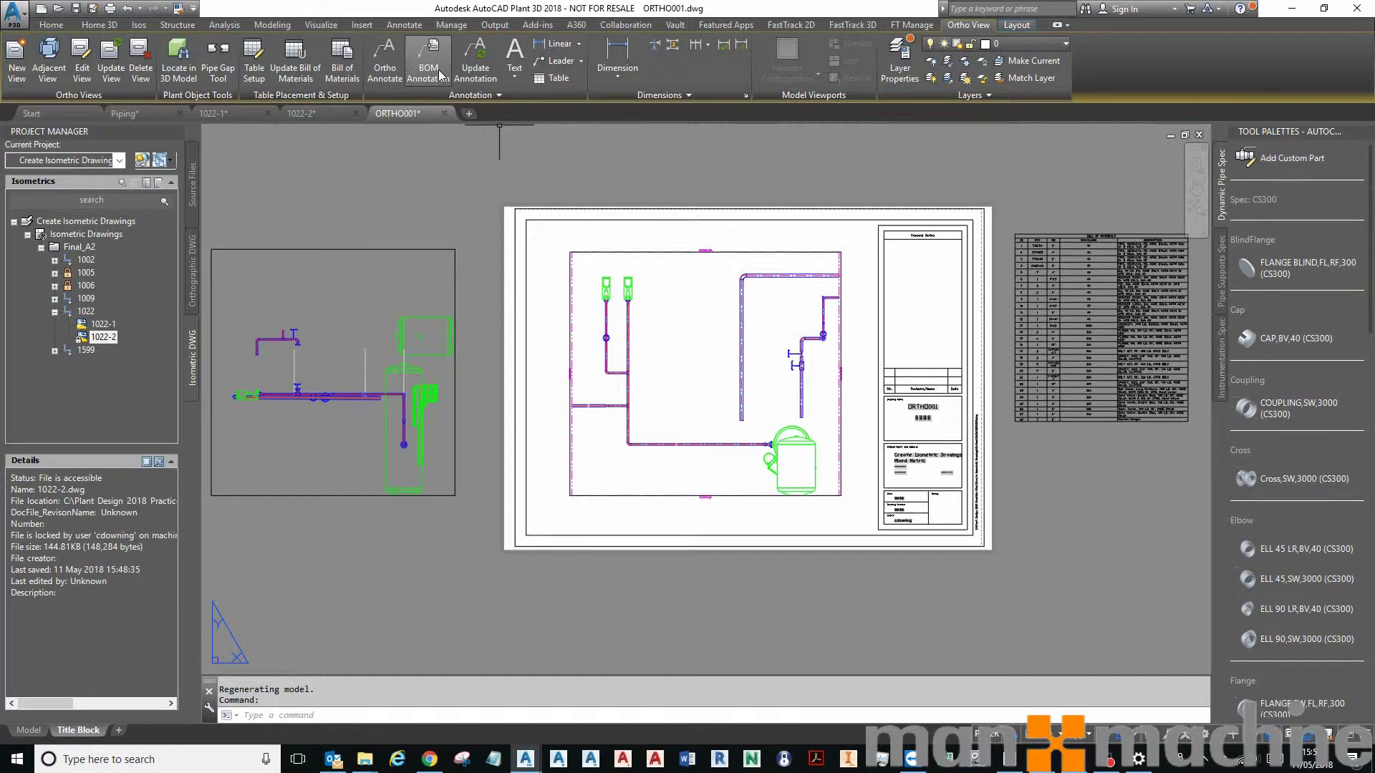
Step: Tag the vertical pipe in the top view with BOM balloon 2
left_click(387, 55)
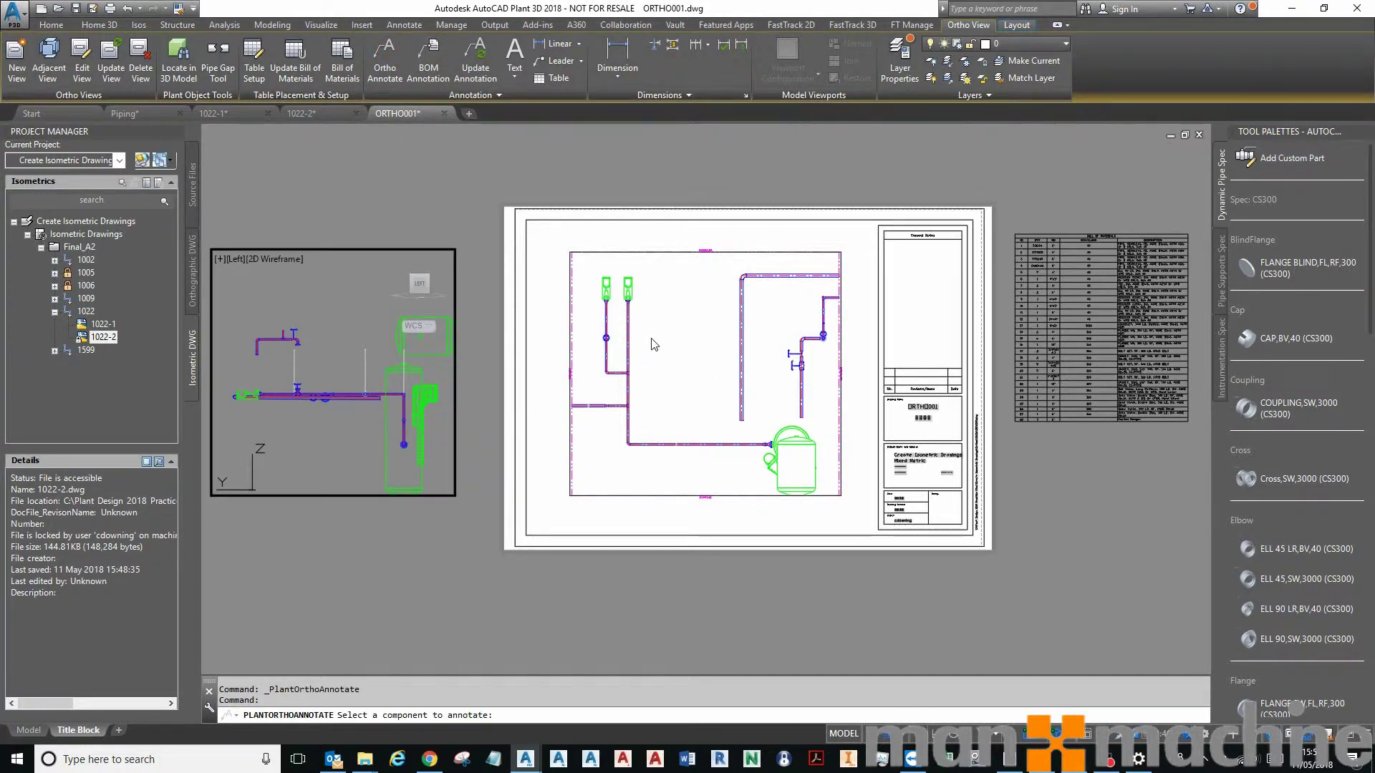
left_click(629, 340)
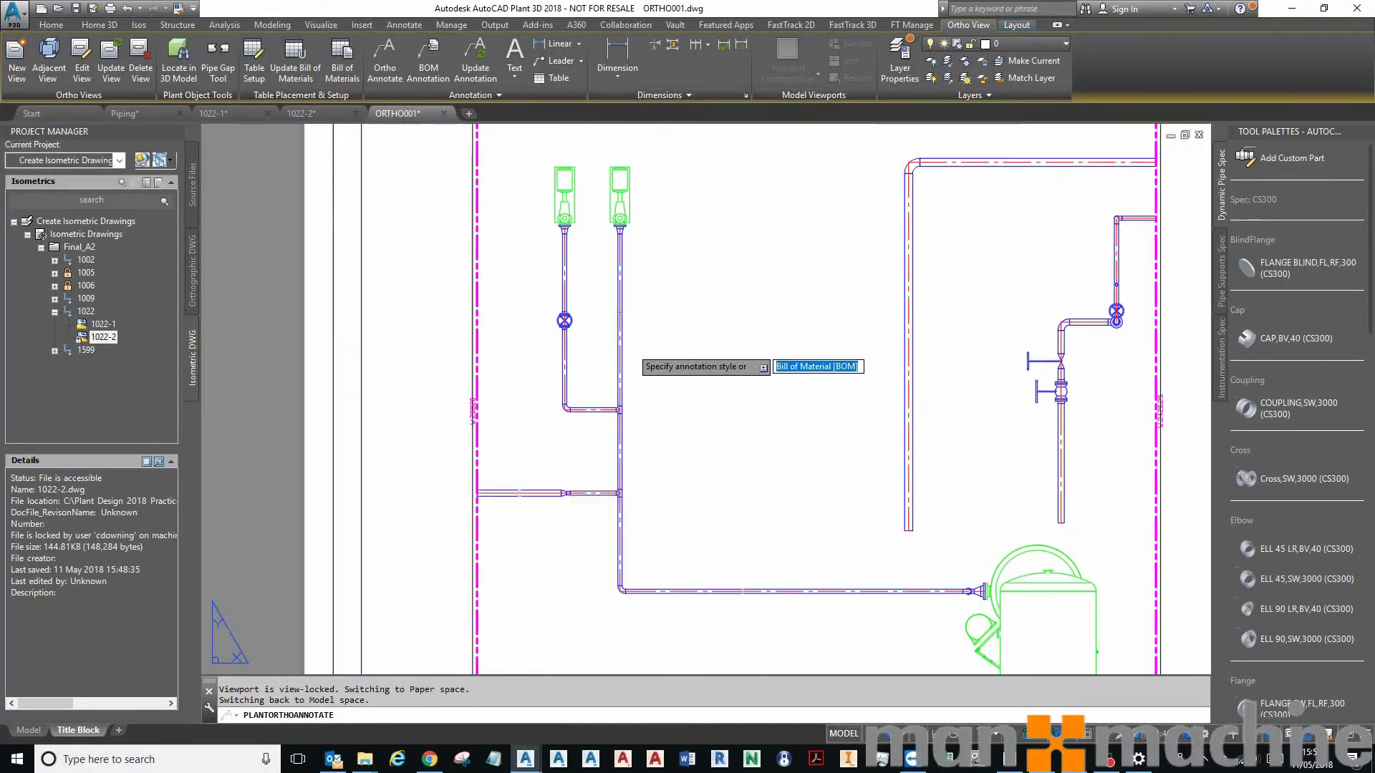
key("Return")
left_click(650, 335)
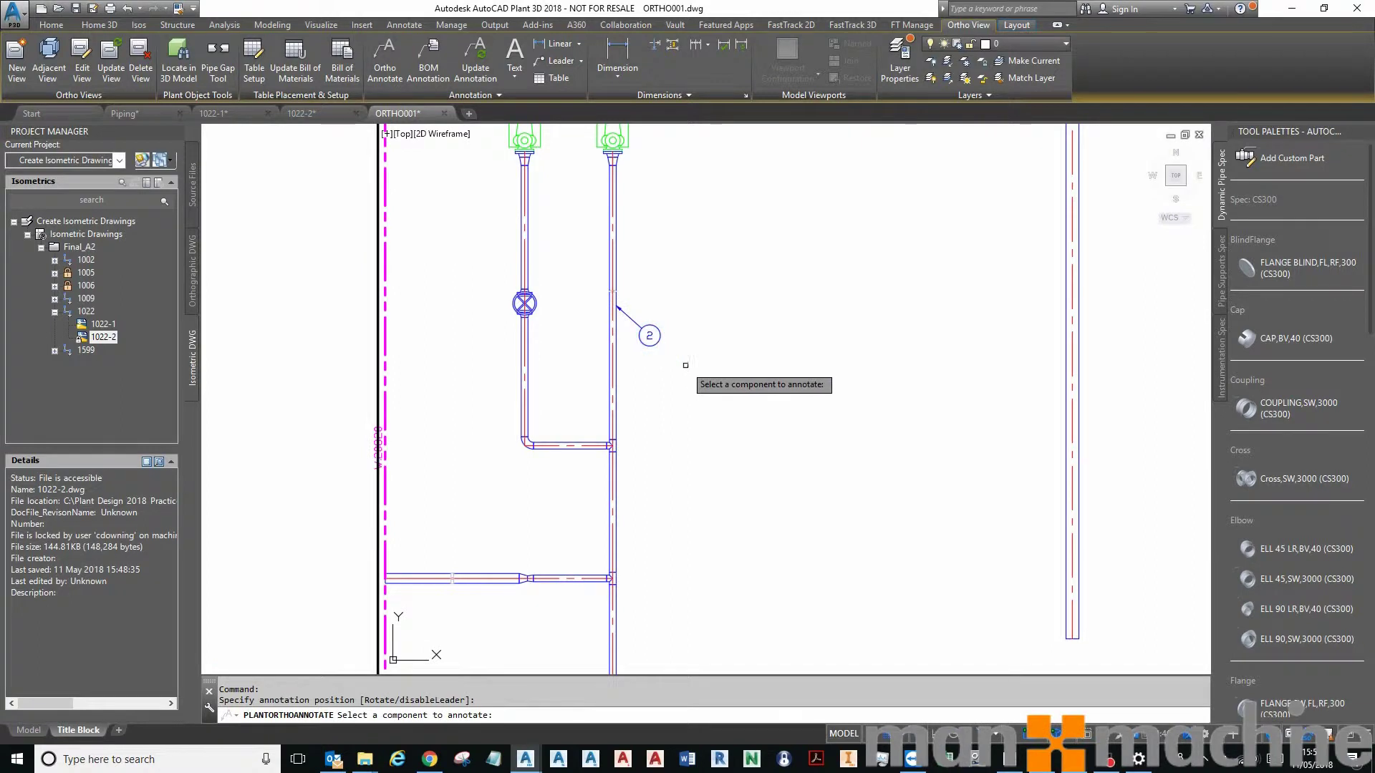
Step: Tag the valve with BOM balloon 24 placed to its left
left_click(602, 337)
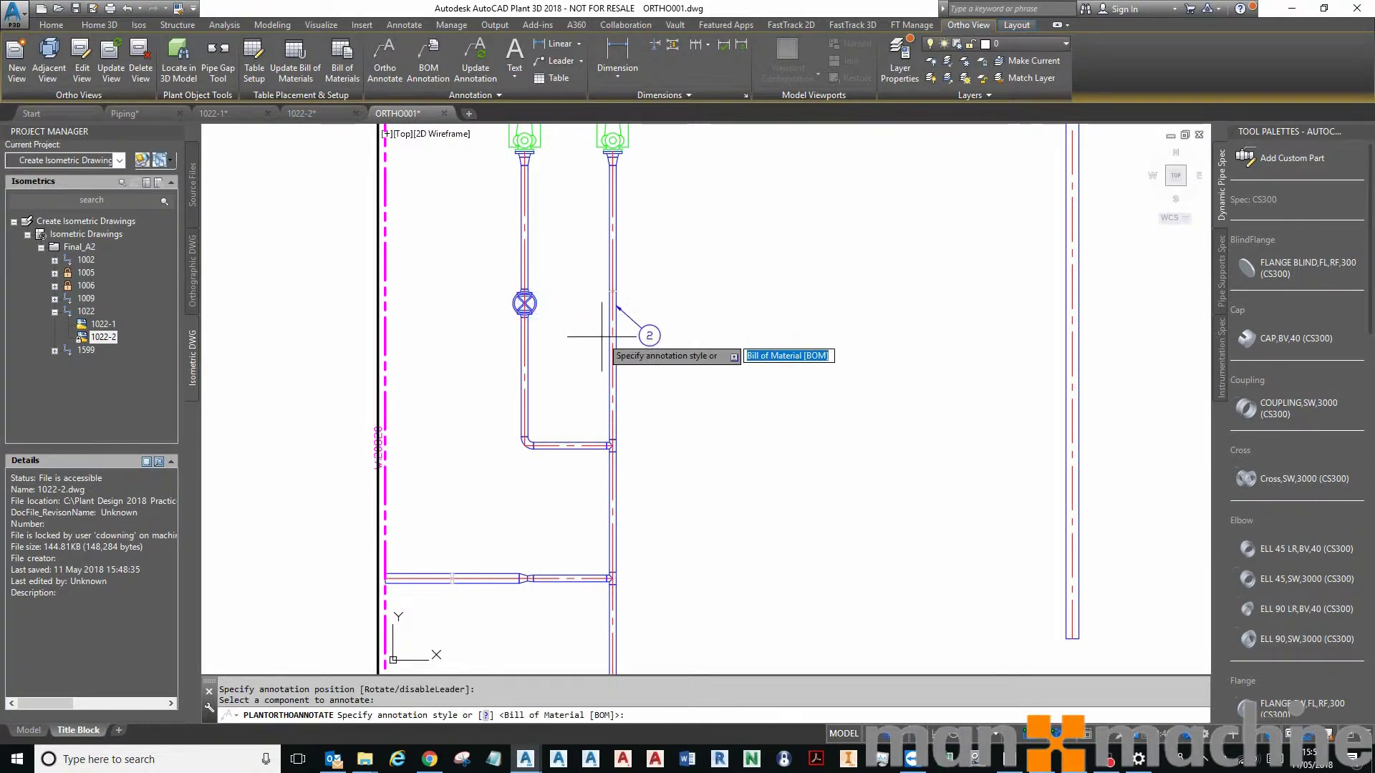
key("Down")
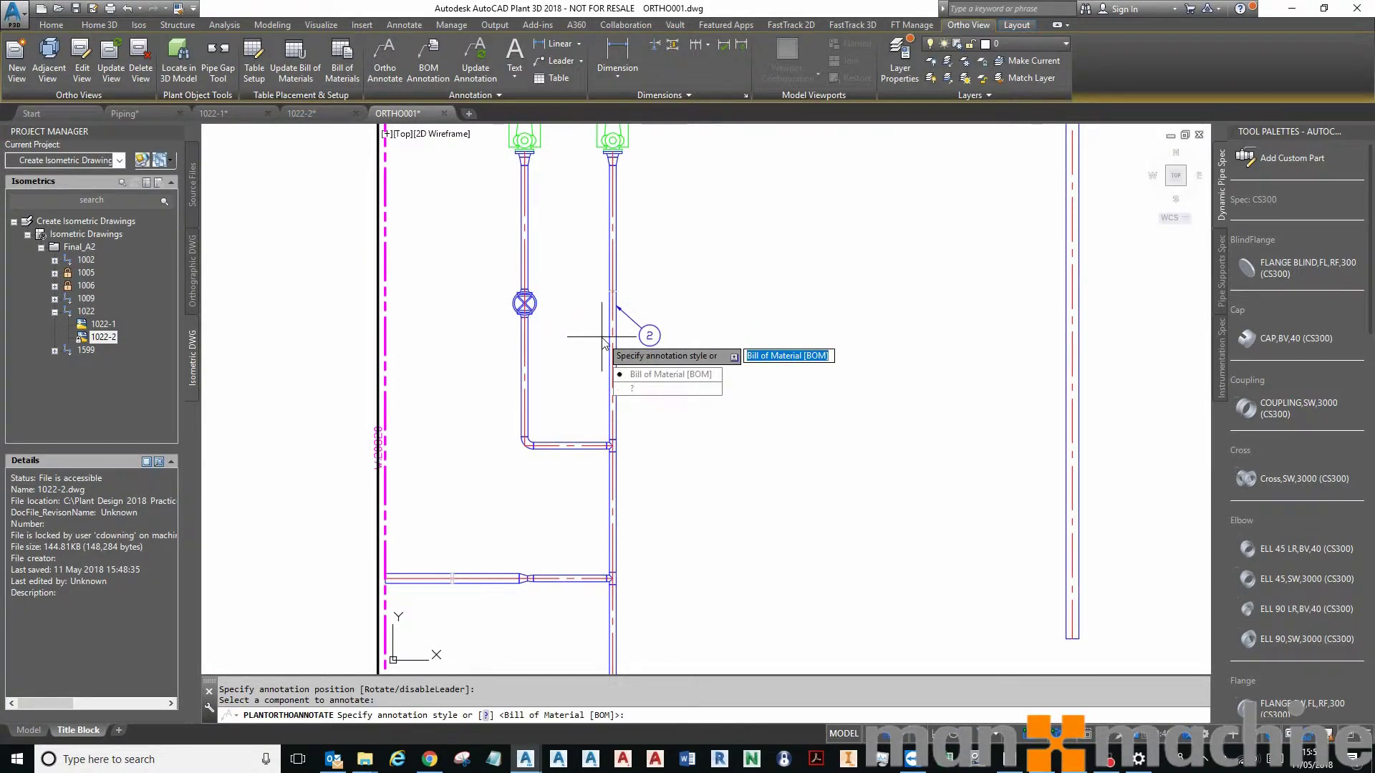
key("Return")
left_click(457, 345)
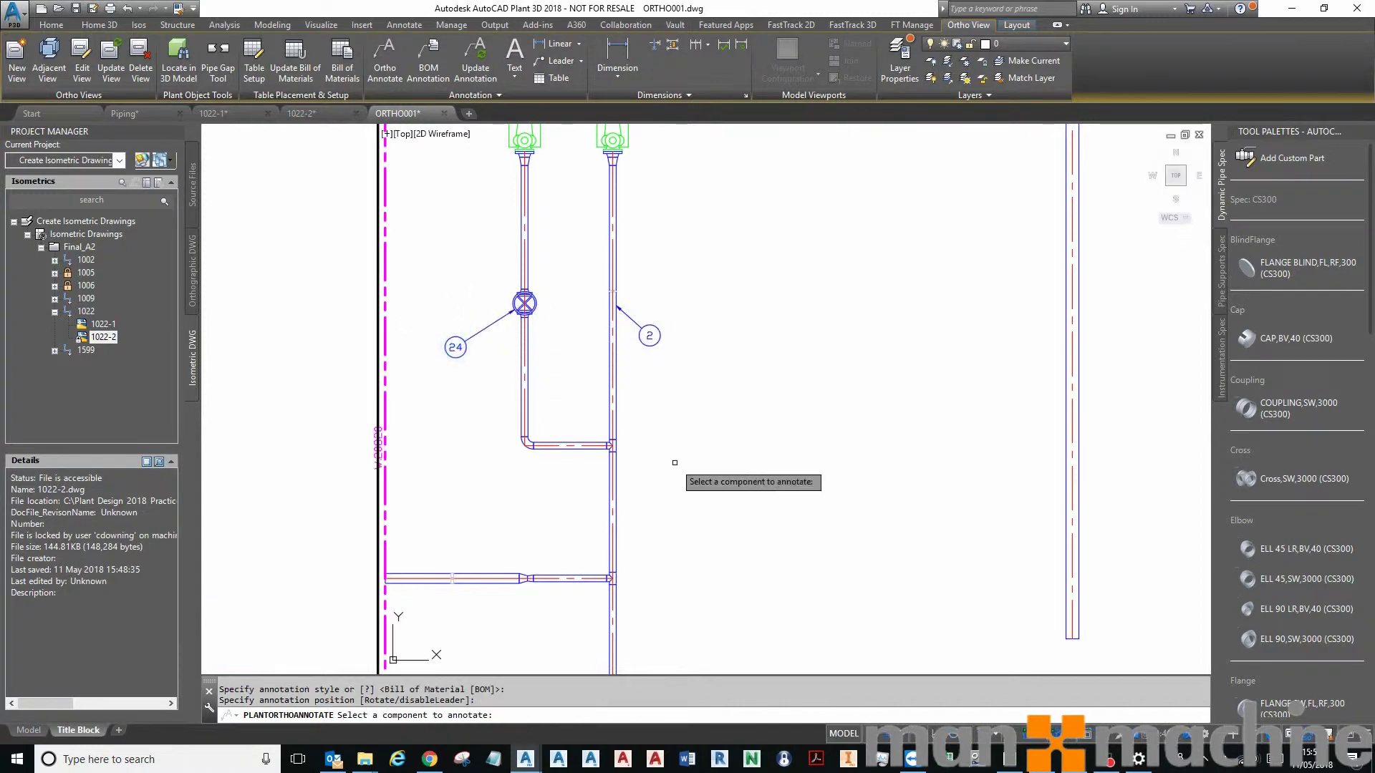
scroll(675, 463, "down", 5)
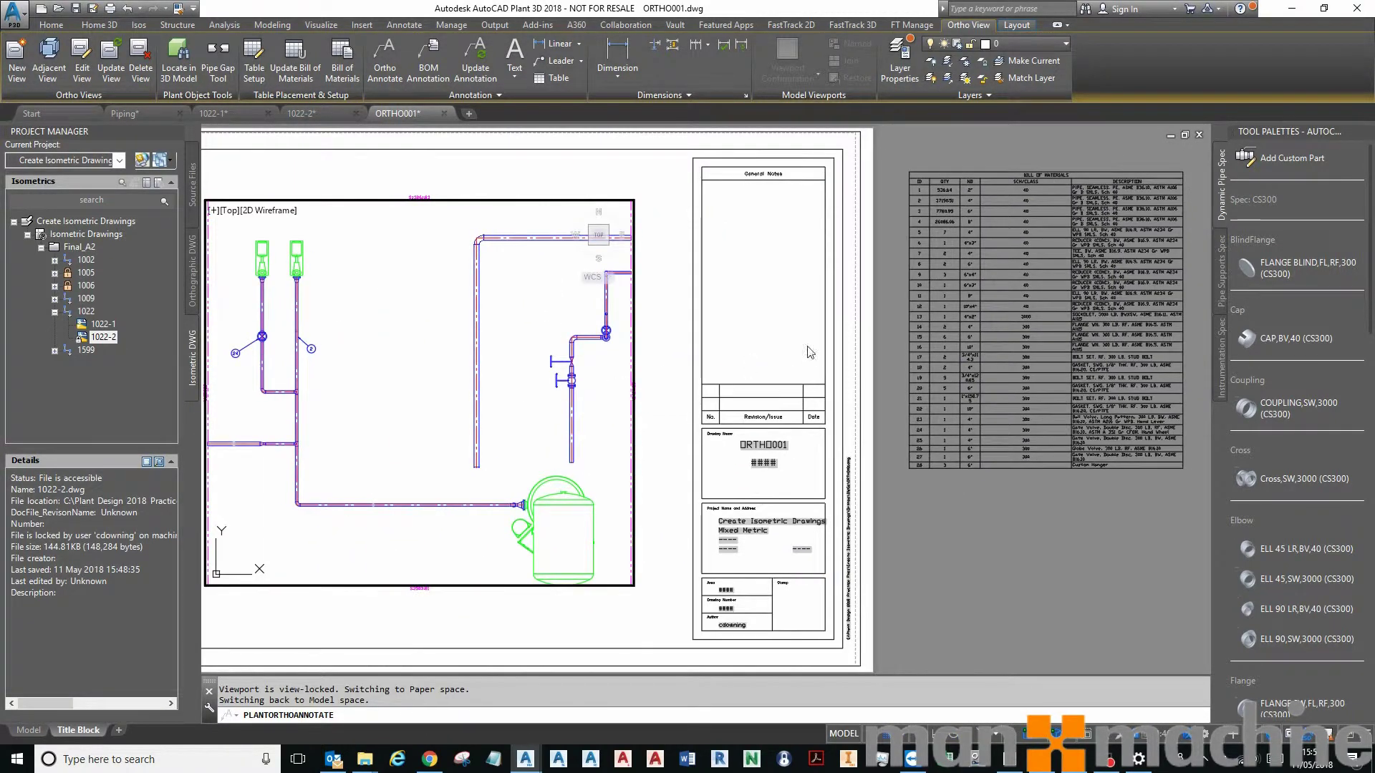
scroll(944, 201, "up", 4)
scroll(840, 302, "down", 4)
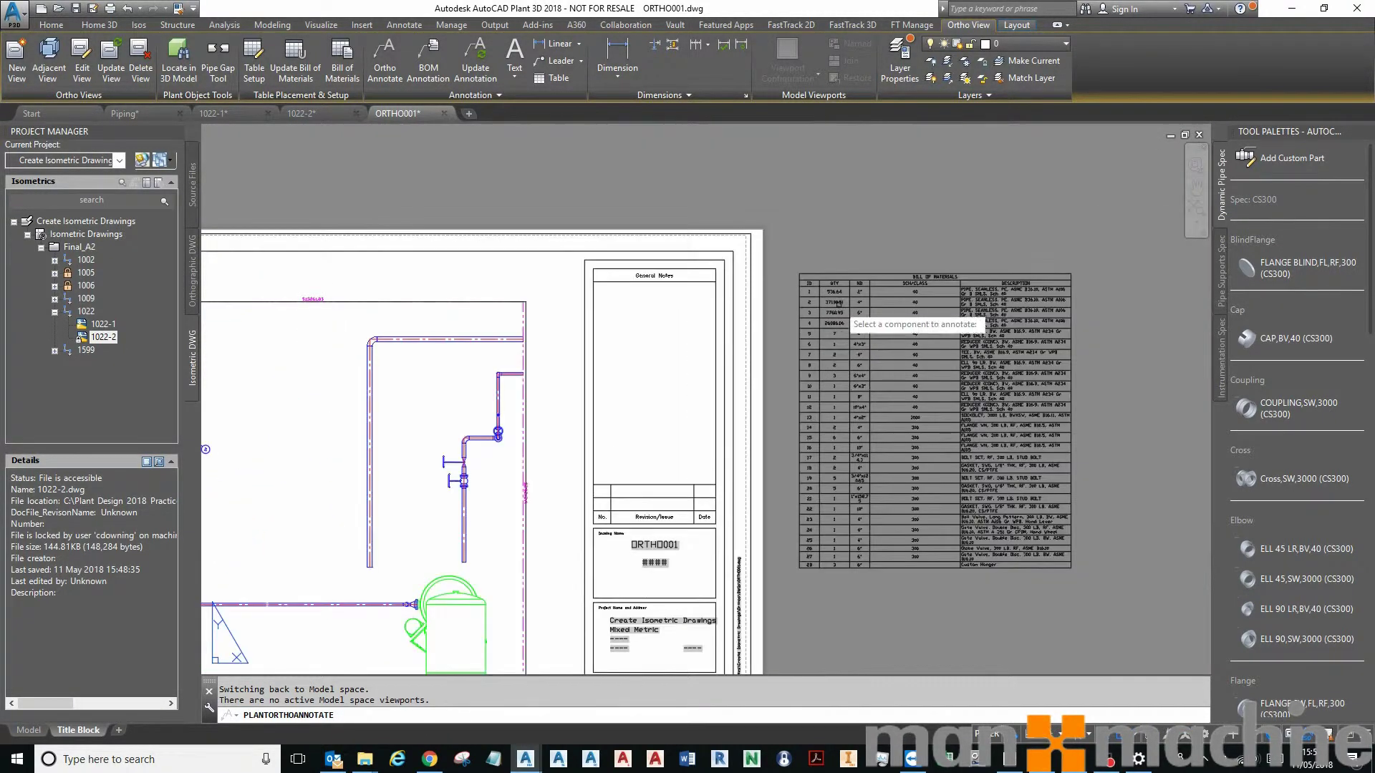
scroll(839, 302, "up", 5)
scroll(752, 331, "down", 2)
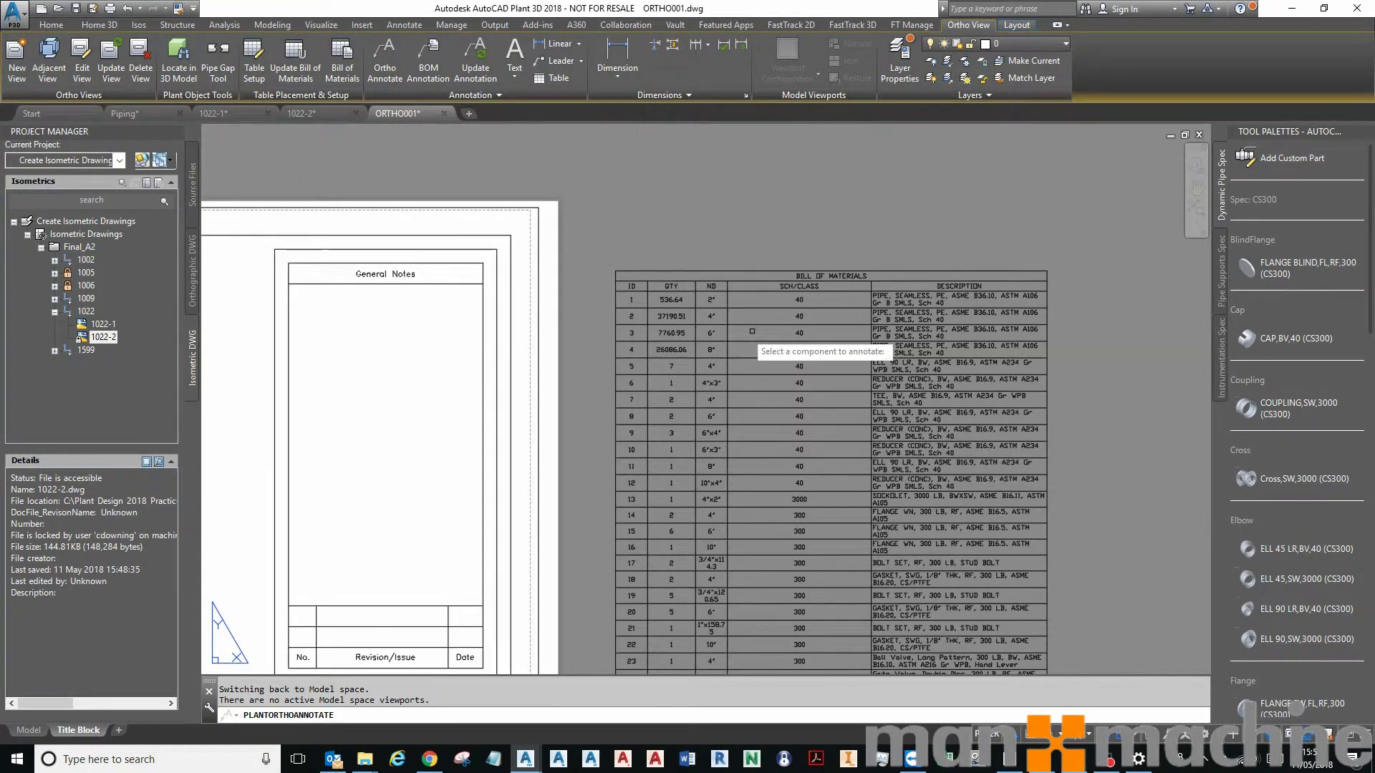
scroll(686, 429, "down", 2)
scroll(689, 487, "up", 2)
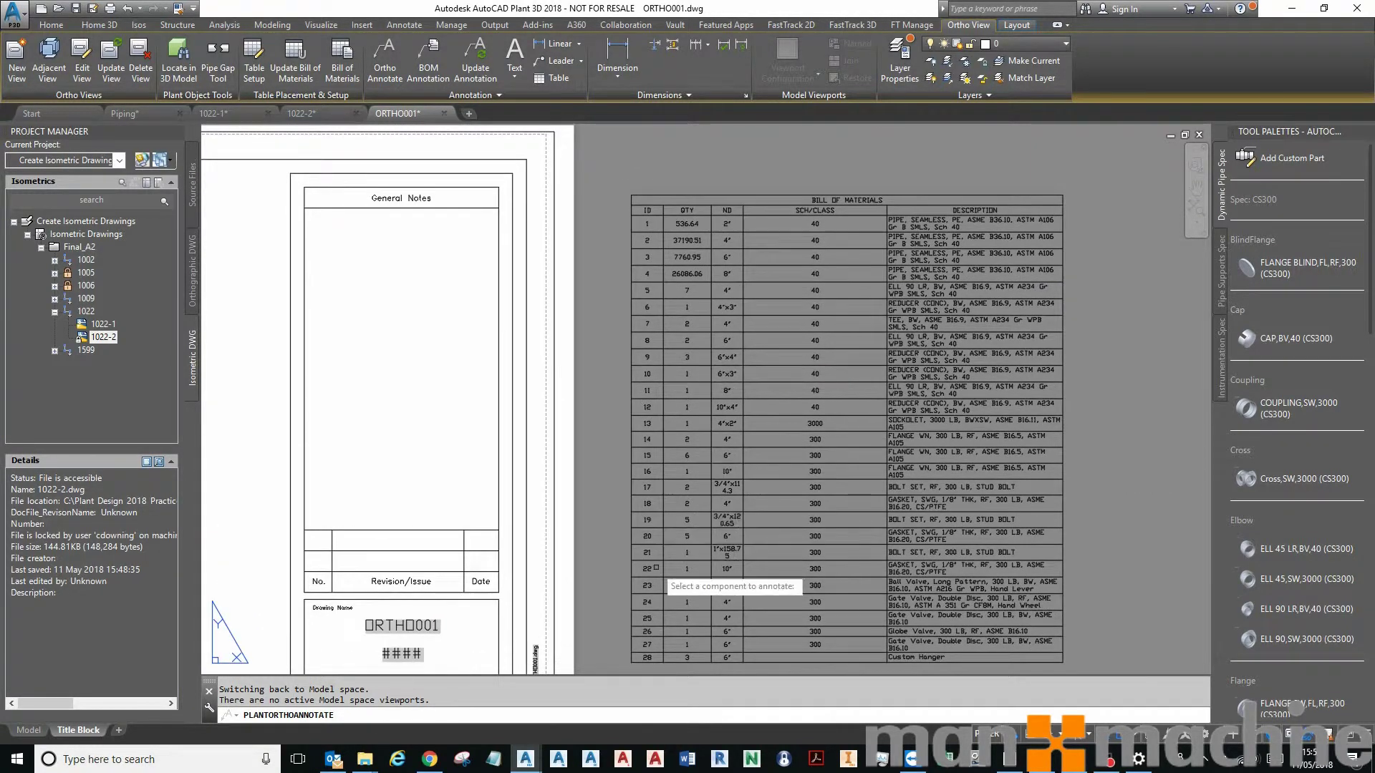
middle_click_drag(480, 421, 533, 413)
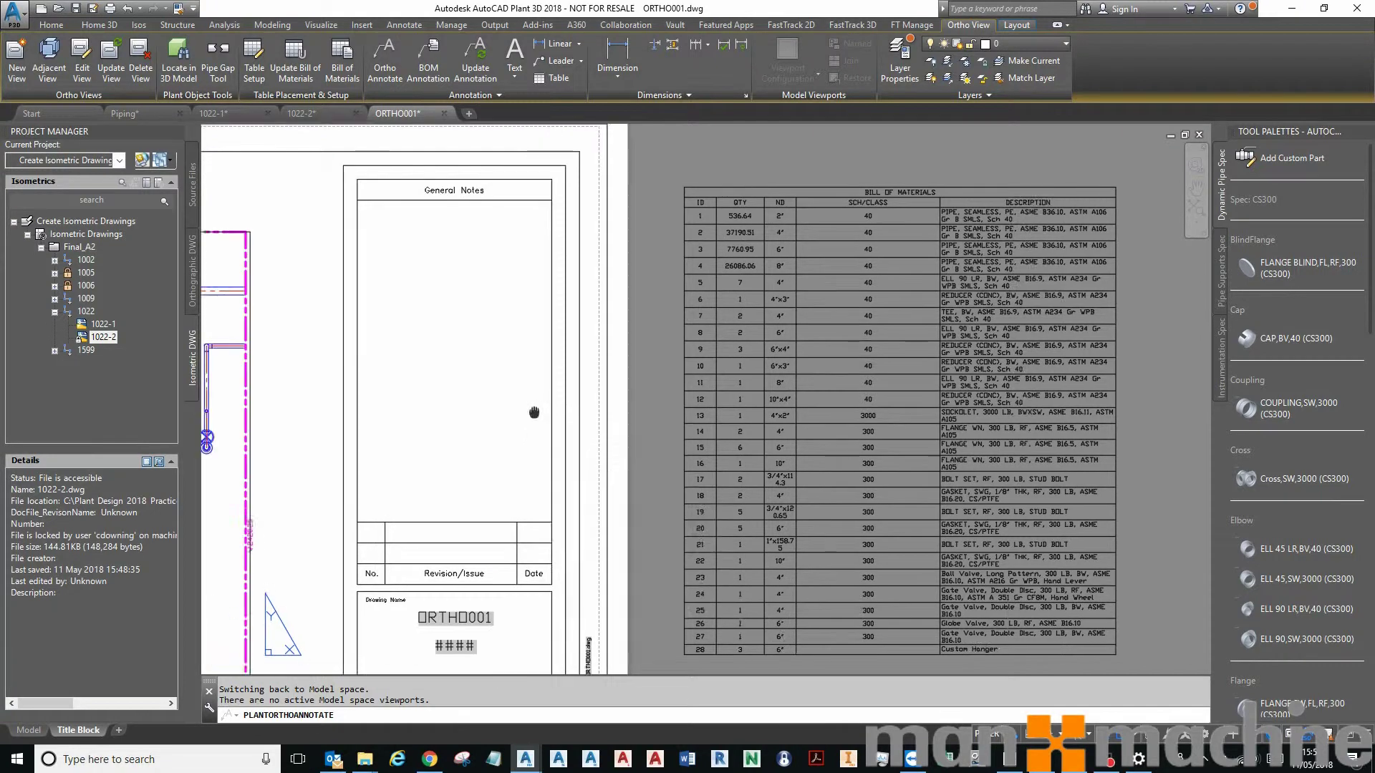
scroll(716, 434, "down", 5)
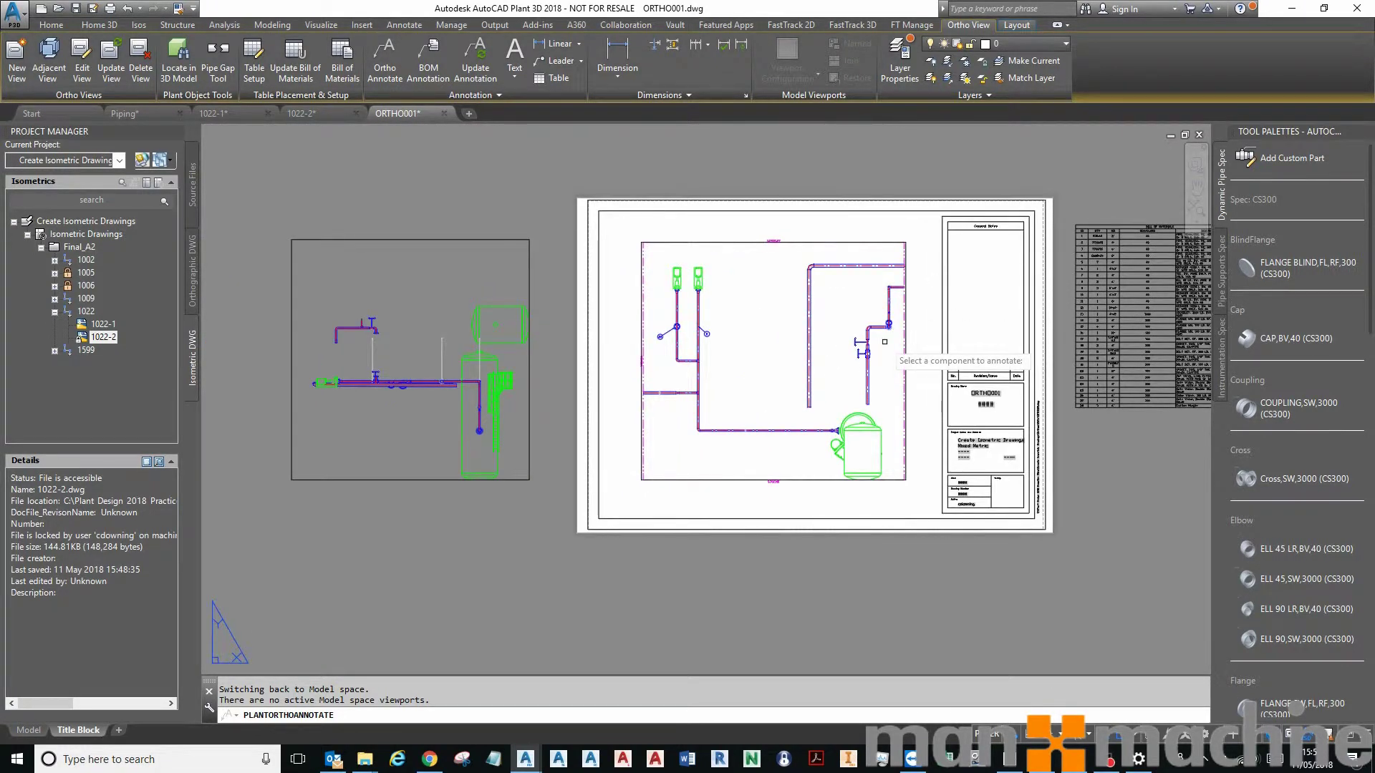
middle_click_drag(885, 342, 799, 341)
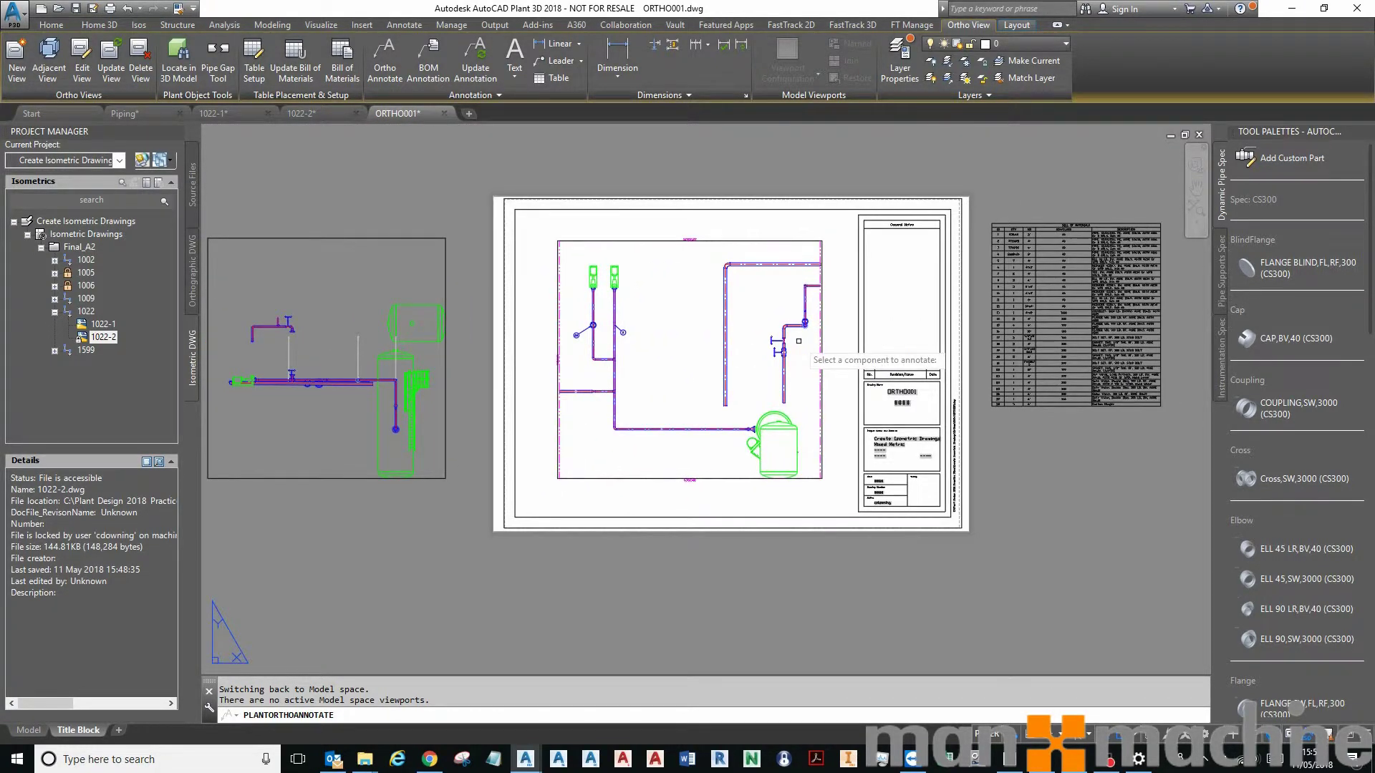